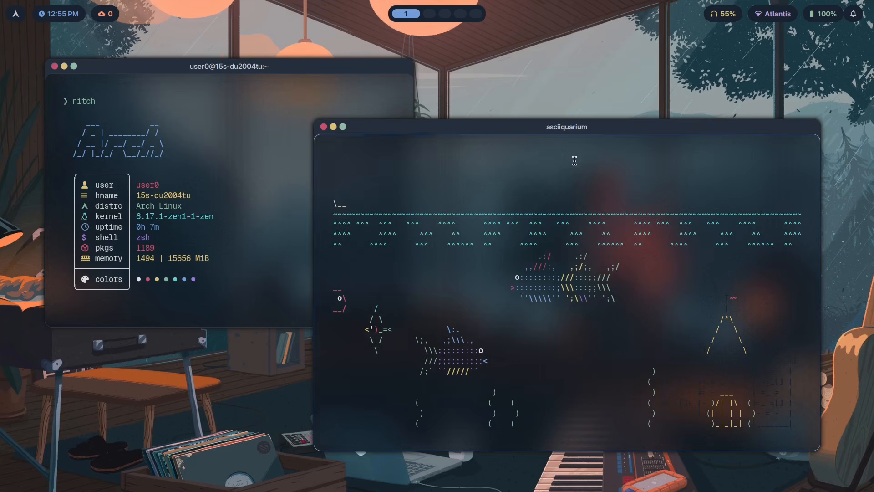
Close the asciiquarium window and minimize the nitch terminal window
left_click(323, 127)
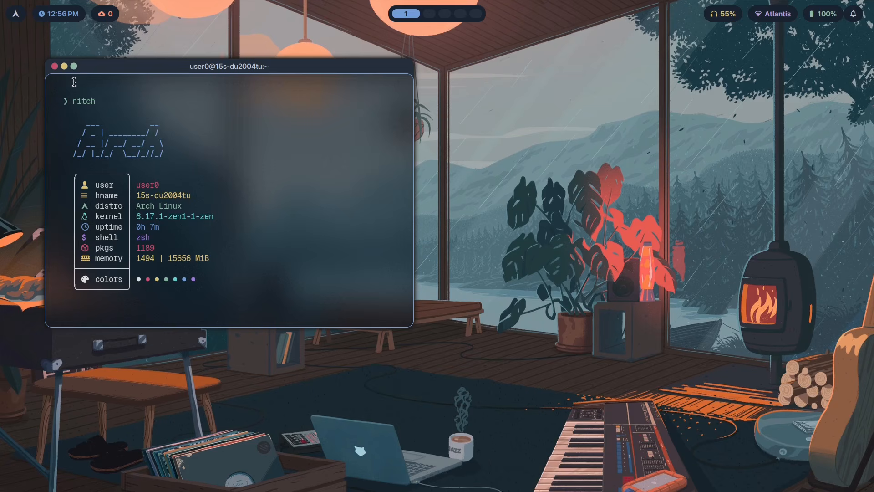
left_click(64, 66)
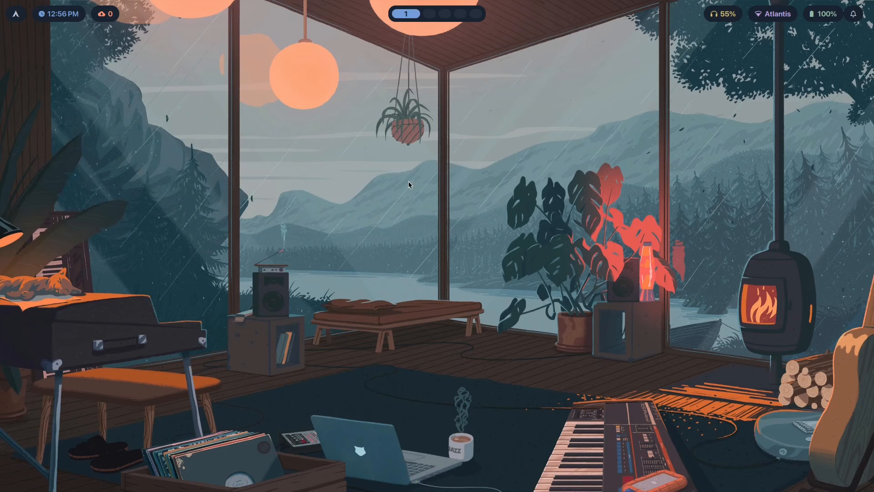
Show the special workspace and restore the minimized nitch terminal to the desktop
key("super+s")
left_click_drag(225, 200, 269, 214)
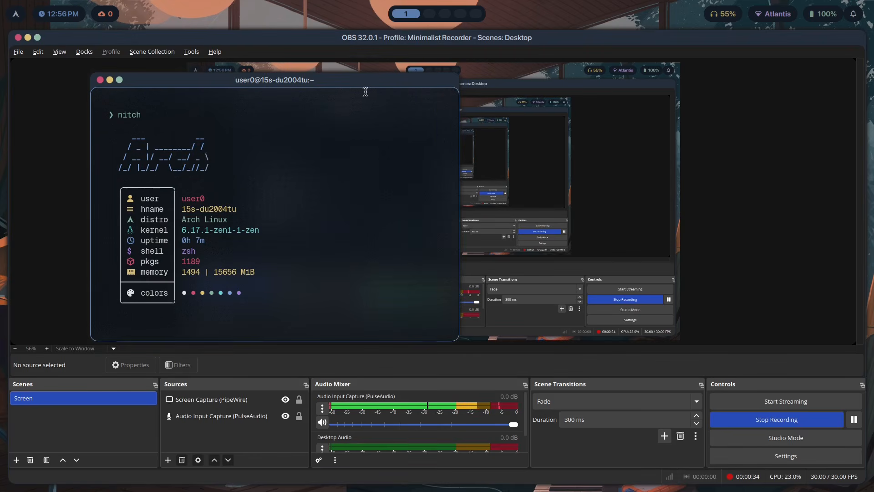
left_click(110, 81)
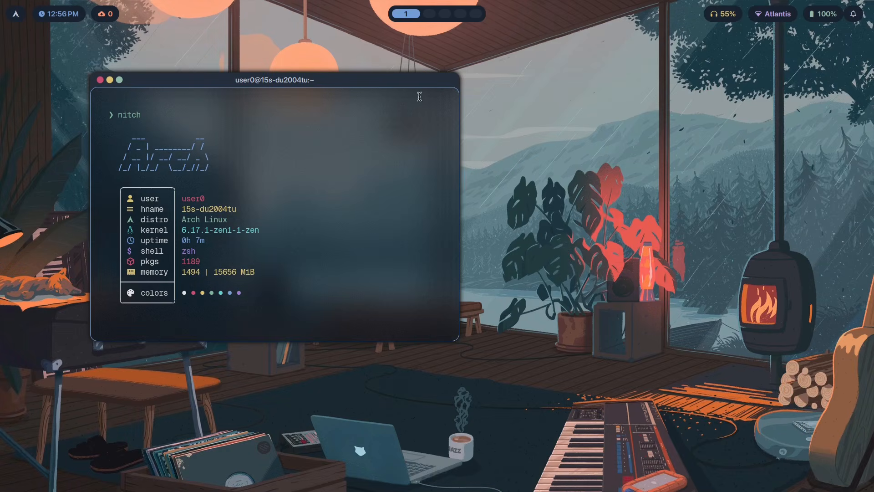
Move the floating nitch terminal, then maximize it and restore it to floating size
left_click_drag(248, 180, 197, 173)
left_click_drag(39, 64, 130, 58)
left_click(123, 59)
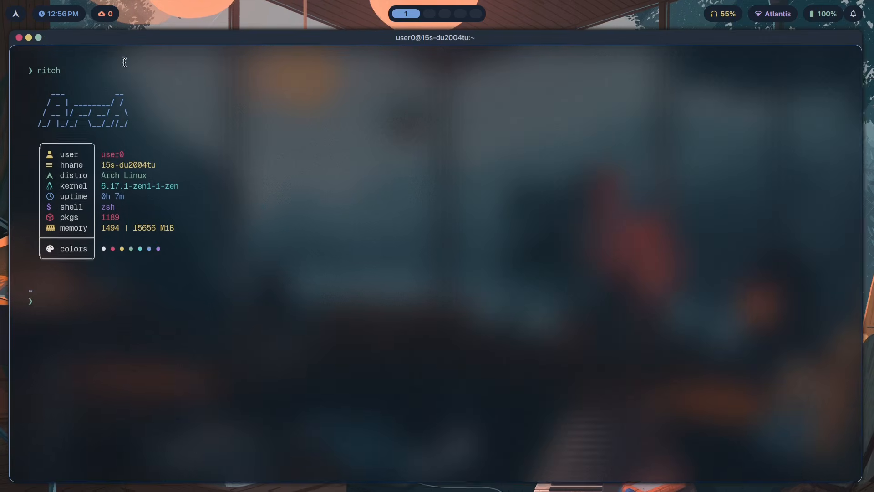
left_click(38, 40)
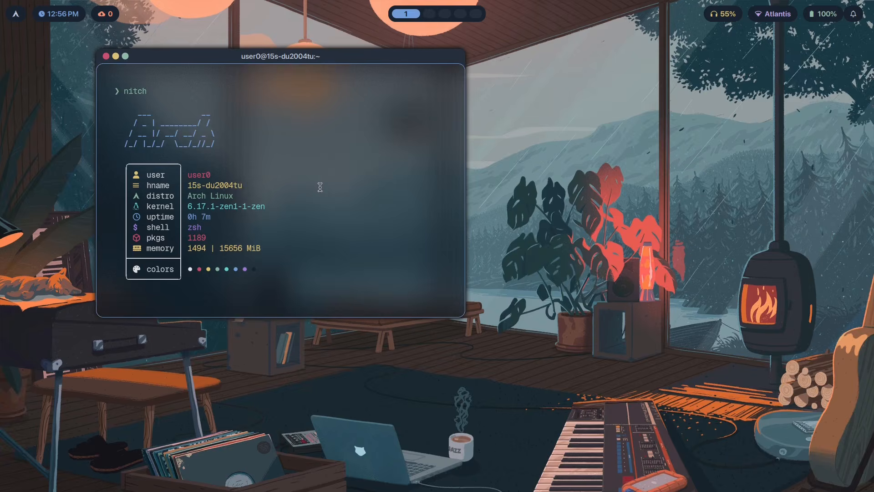
Open two new tiled terminals, then maximize and restore the floating nitch terminal
key("super+Return")
key("super+Return")
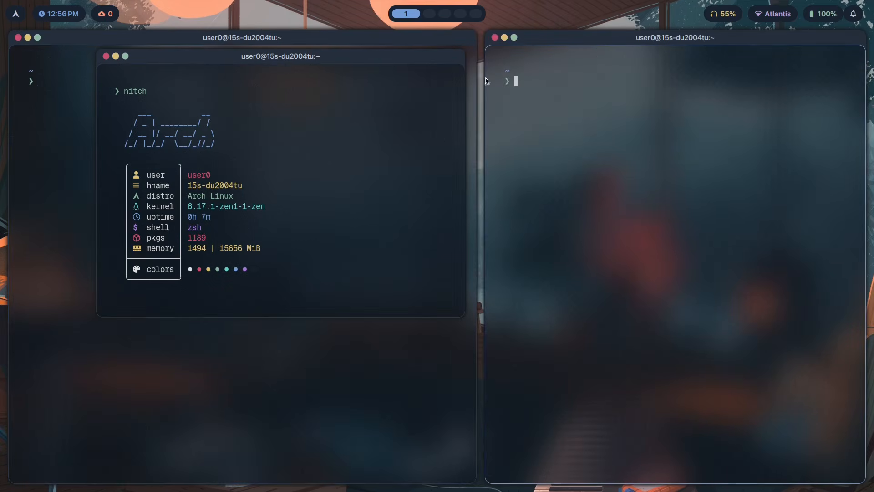
left_click(125, 57)
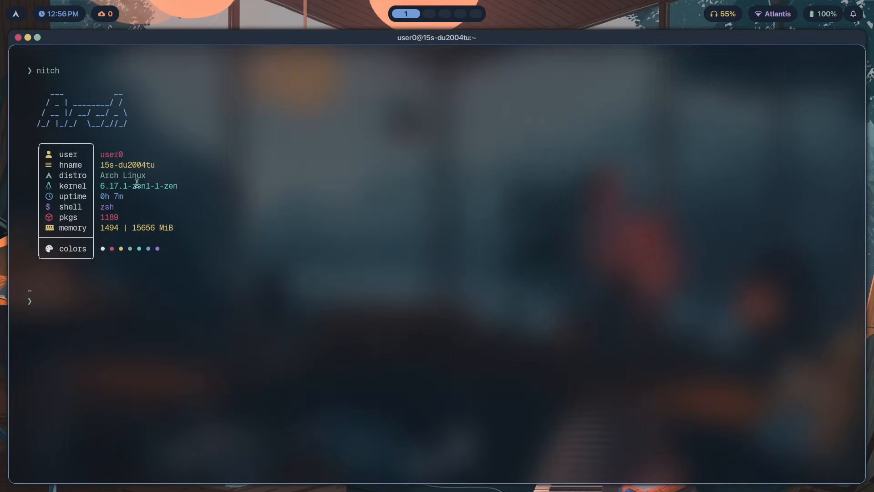
left_click(38, 39)
Move the floating nitch terminal over the two tiled terminals
mouse_move(296, 164)
left_mouse_down()
mouse_move(234, 179)
mouse_move(311, 186)
mouse_move(281, 163)
left_mouse_up()
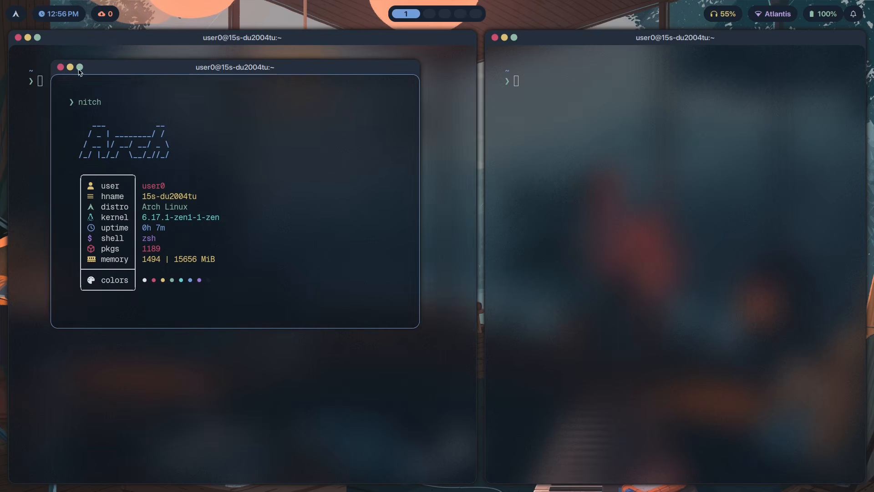
left_click_drag(84, 79, 195, 74)
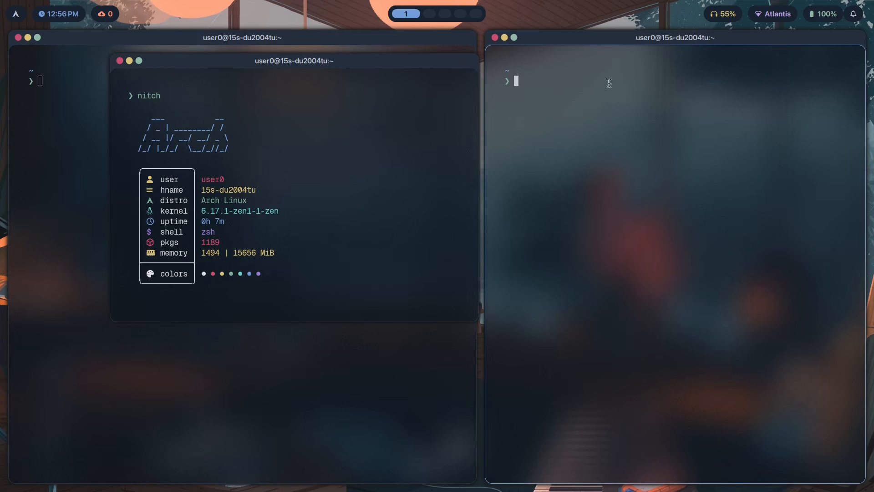
left_click_drag(403, 114, 334, 117)
Close all three terminal windows
key("super+q")
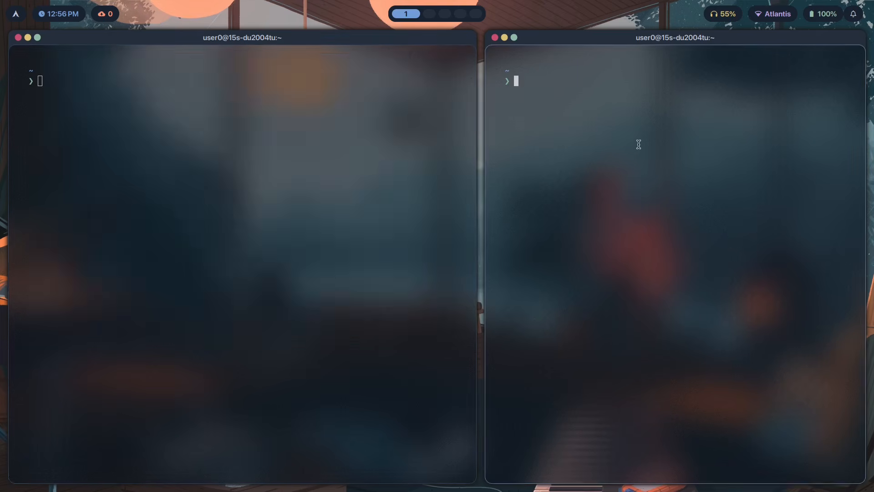
key("super+q")
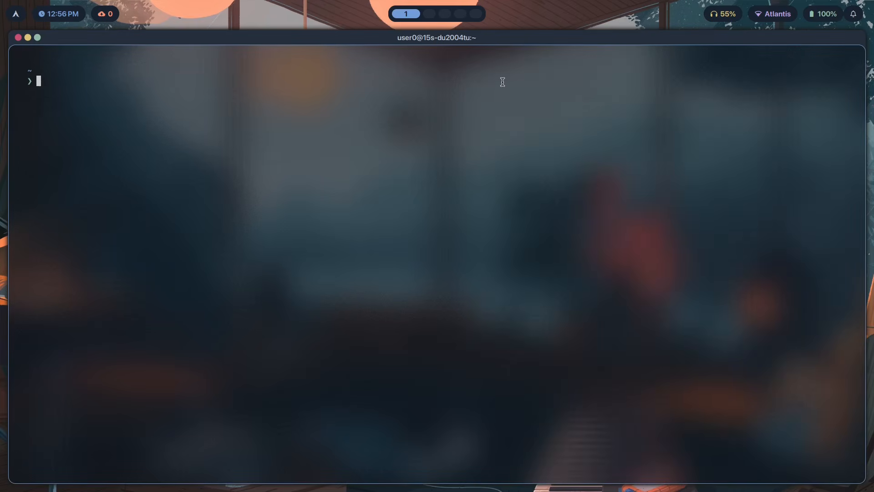
key("super+q")
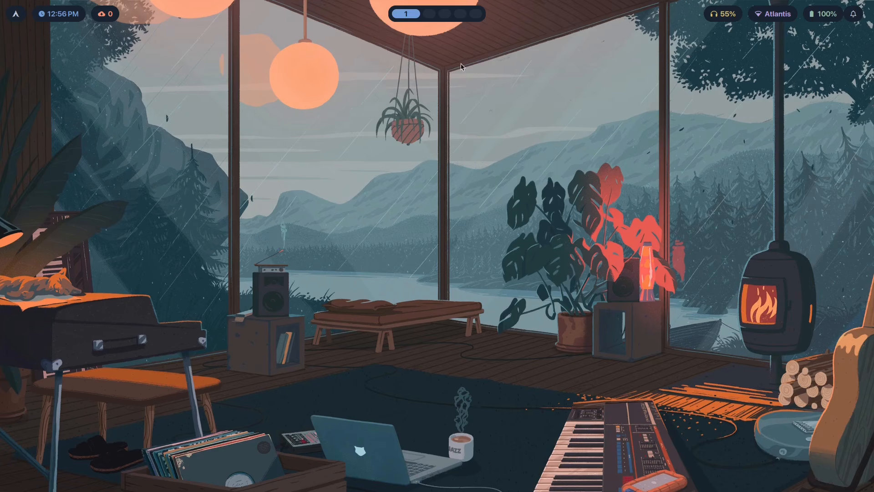
Open the Brave browser and search for hyprland plugins
key("super+b")
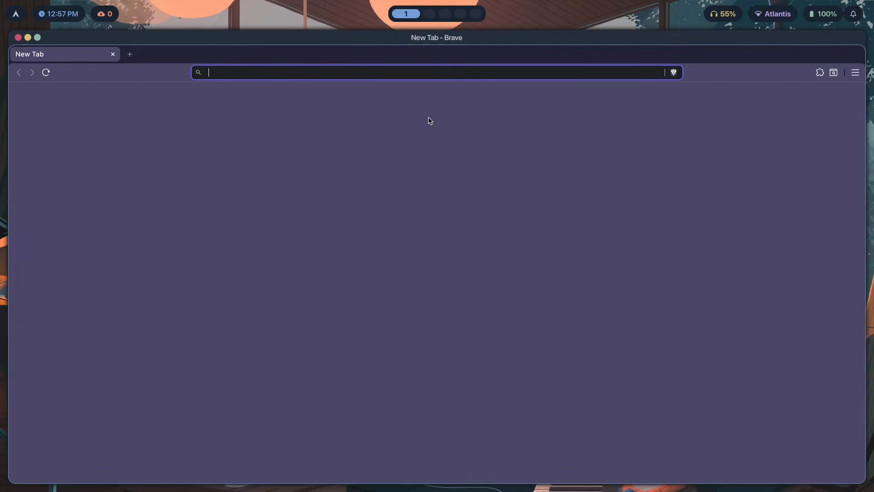
type("hyprland plugins")
key("Return")
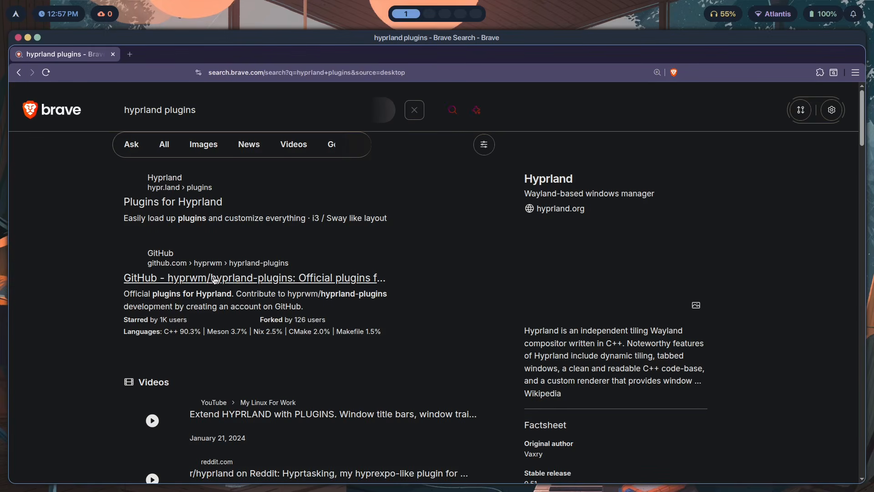
Open the hyprwm/hyprland-plugins GitHub repository and view the hyprbars plugin README
left_click(216, 280)
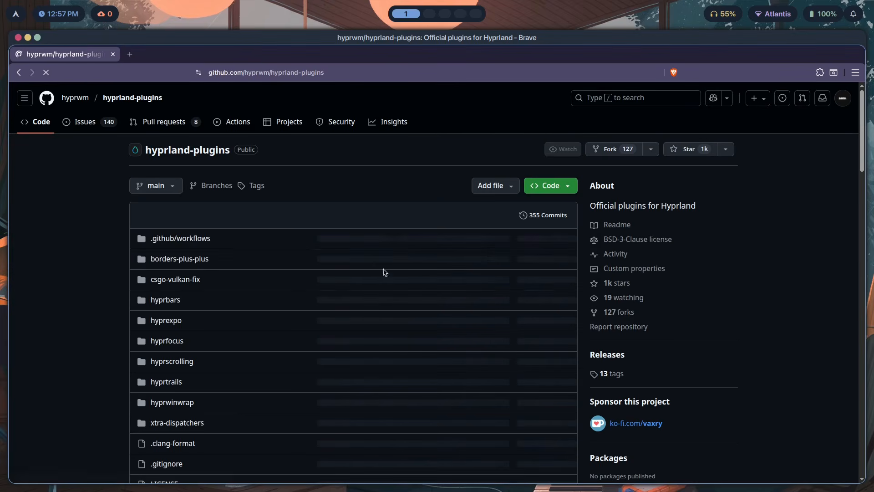
scroll(169, 287, "down", 1)
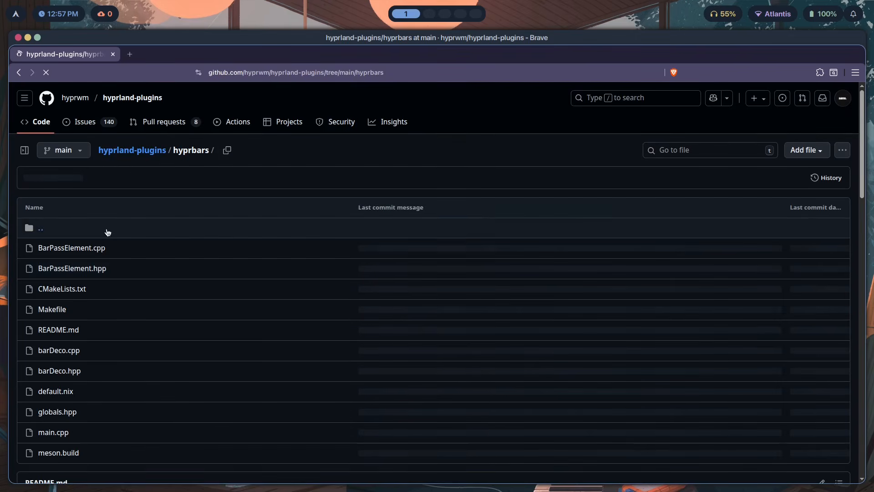
scroll(108, 230, "down", 5)
scroll(171, 377, "down", 2)
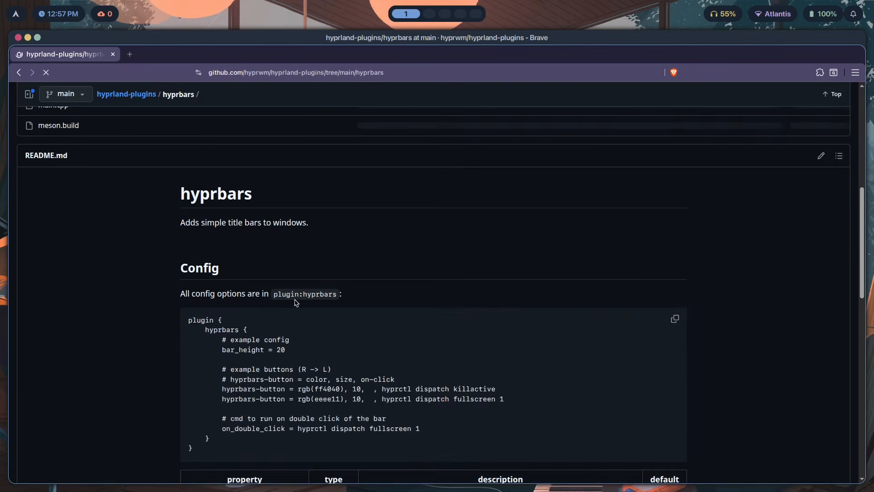
Switch to workspace 2 and open a new terminal for hyprpm commands
key("super+2")
key("super+Return")
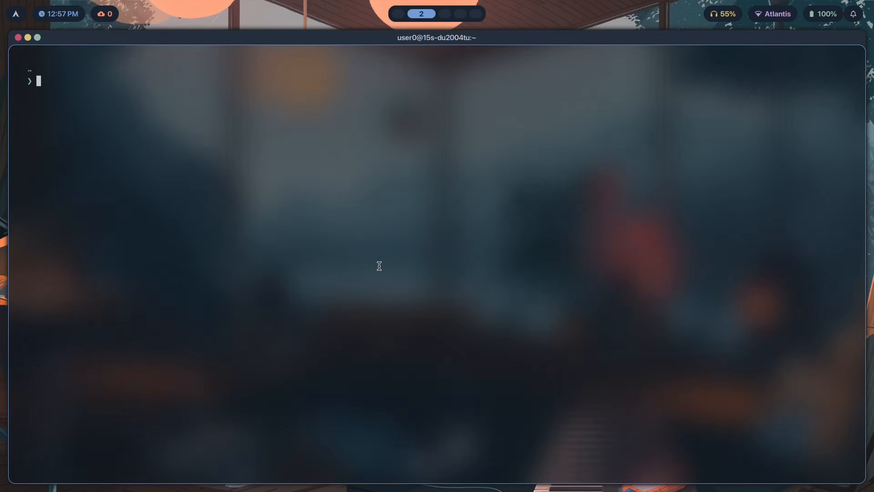
type("hyprpm")
Open the repository root in a new tab, read its hyprpm install instructions, and close the tab
key("super+1")
scroll(402, 244, "up", 10)
middle_click(136, 150)
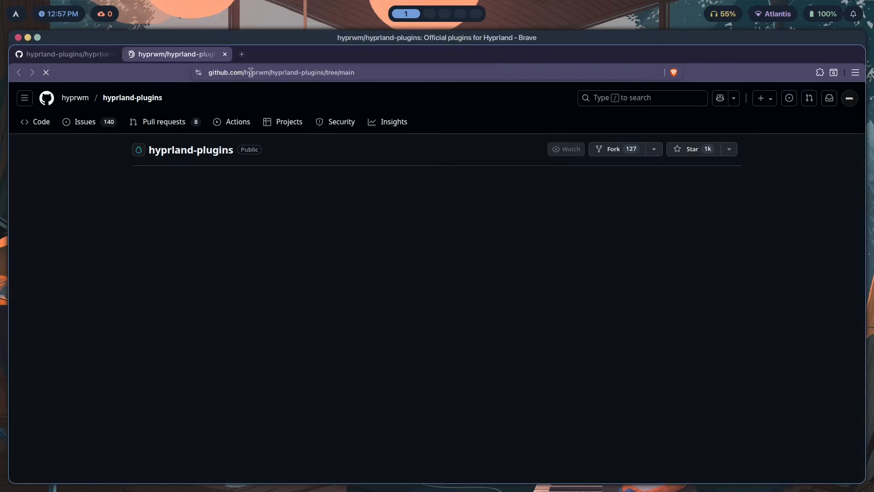
scroll(293, 236, "down", 20)
scroll(191, 208, "up", 5)
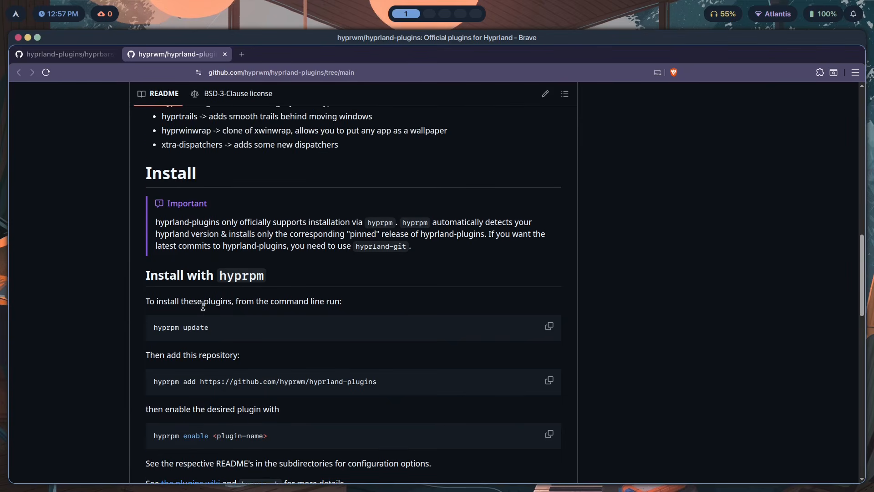
scroll(203, 306, "down", 2)
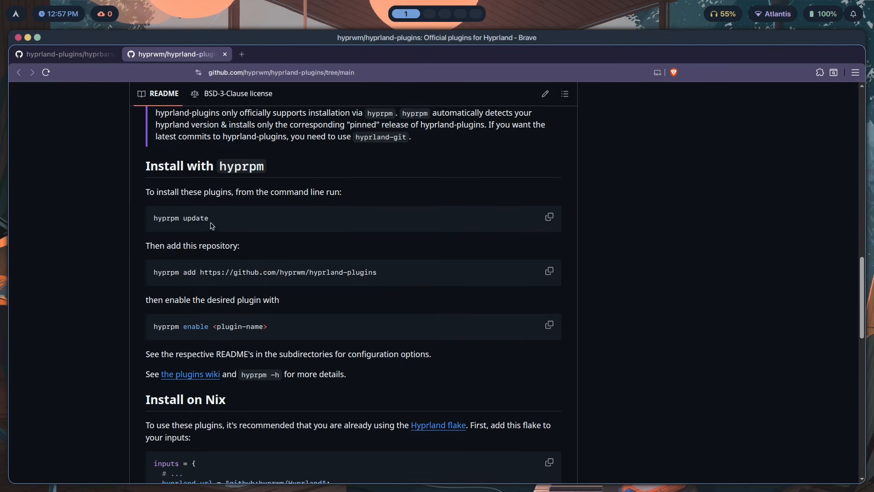
scroll(273, 242, "down", 1)
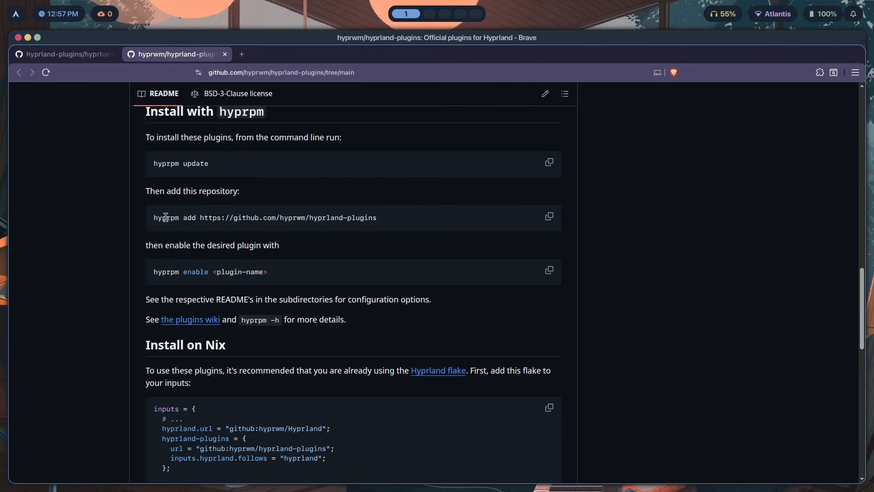
left_click_drag(208, 227, 200, 222)
left_click(306, 224)
key("ctrl+w")
On workspace 2, run hyprpm list to show the available plugins
key("super+2")
type("hyprpm ")
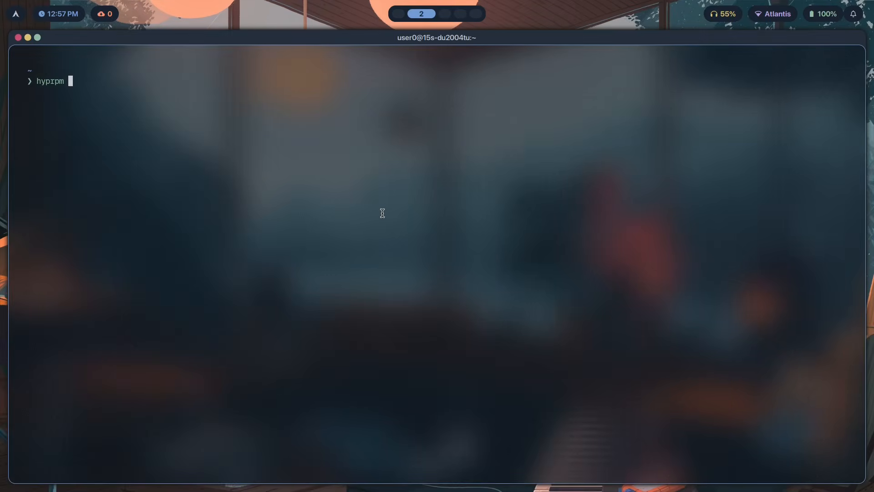
type("list")
key("Return")
Run hyprpm enable hyprbars and enter the sudo password when asked
left_click_drag(222, 359, 18, 92)
left_click(222, 190)
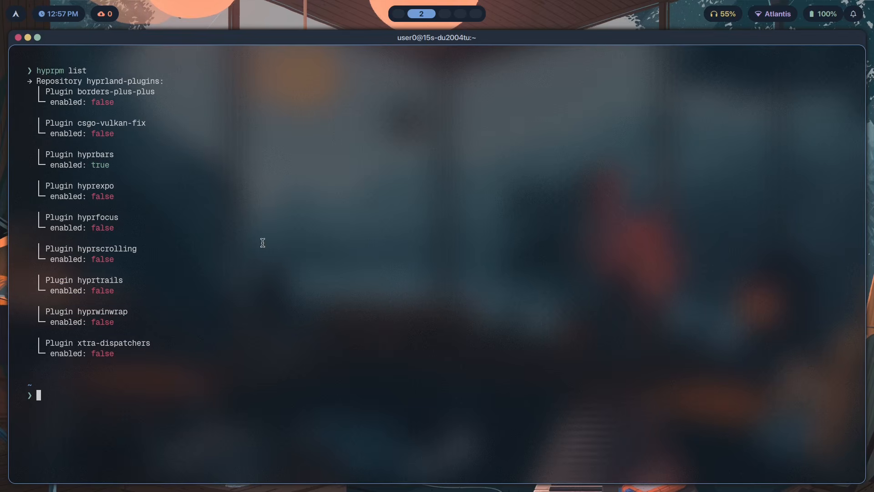
left_click_drag(114, 166, 15, 151)
left_click(97, 159)
type("hyprpm enable hyprbars")
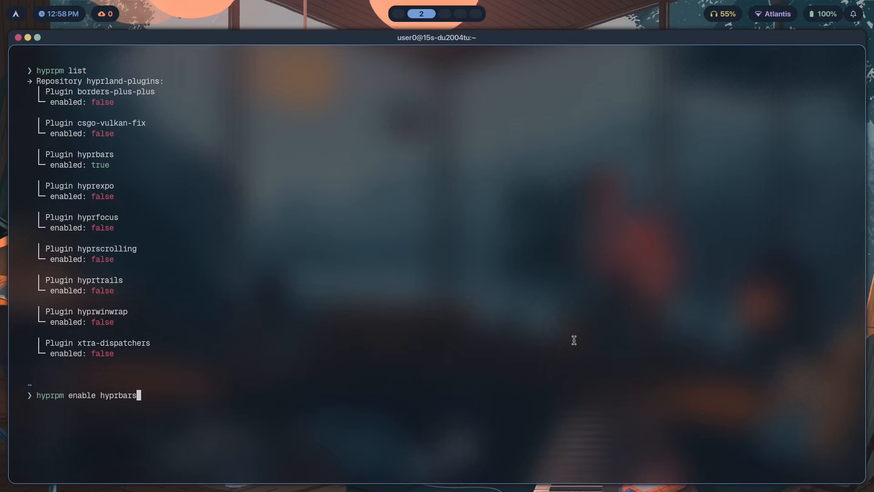
key("Return")
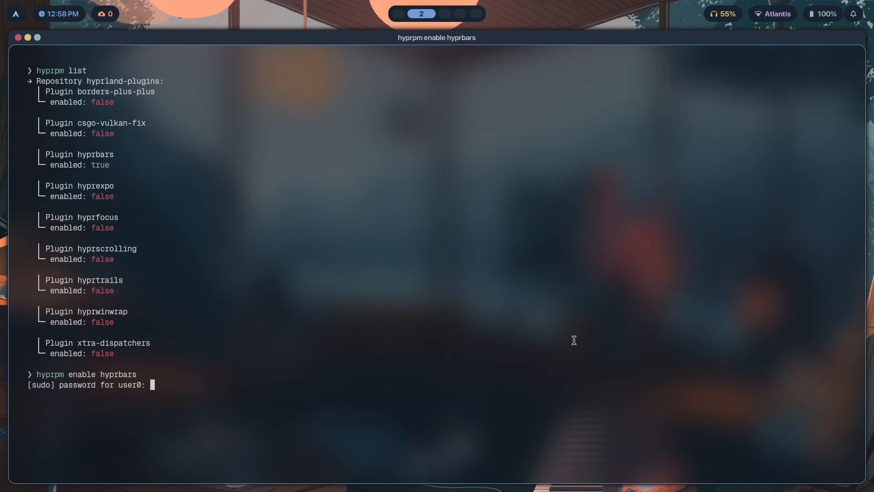
key("Return")
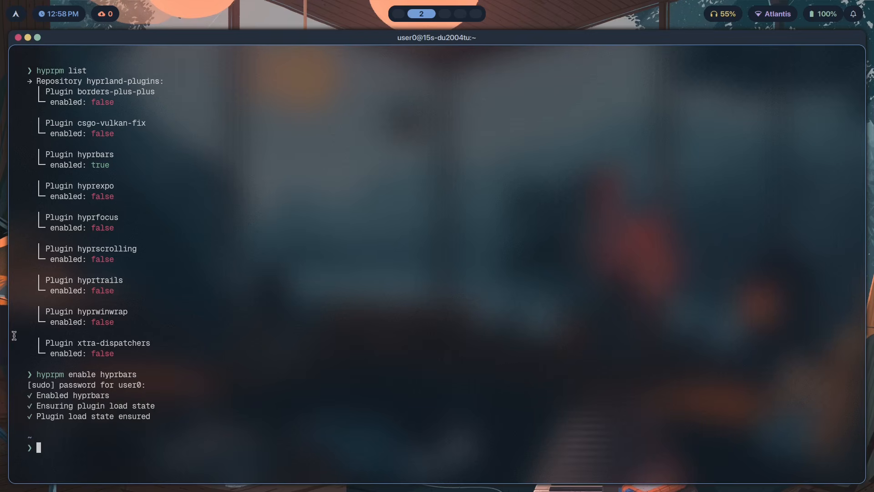
left_click_drag(171, 422, 25, 393)
left_click(276, 396)
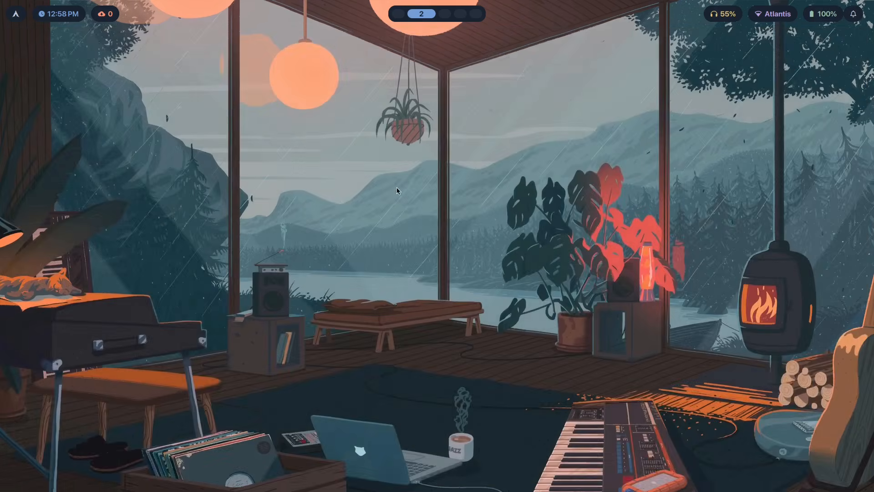
key("super+1")
key("super+2")
Open a new terminal and type the command nvim .config/hypr/modules/plugins.conf without running it
key("super+Return")
type("nvim .config/")
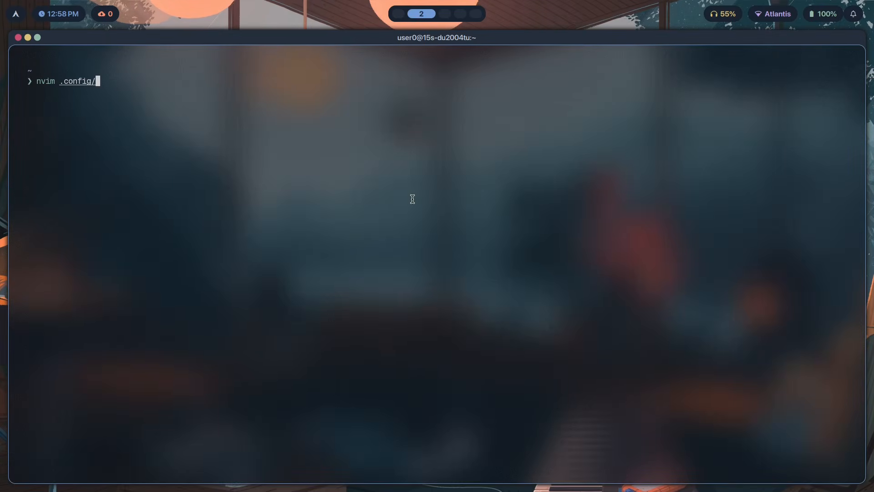
type("hypr/modules/plug")
key("Tab")
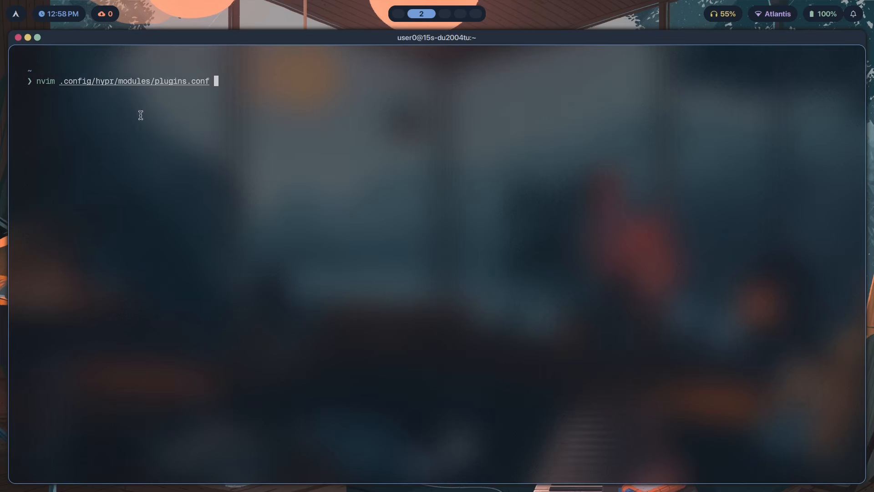
Switch to workspace 3 and apply a different theme from the theme picker
key("super+3")
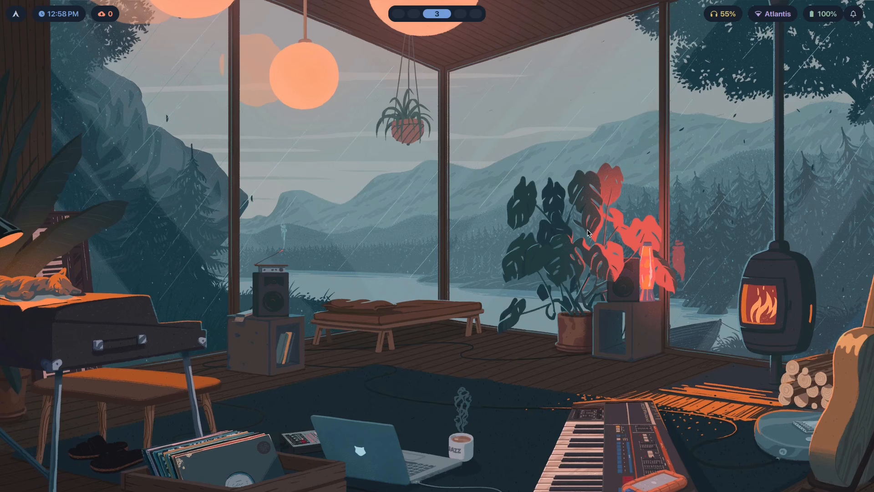
key("super+shift+t")
key("Down")
key("Down")
key("Down")
key("Down")
key("Down")
key("Down")
key("Up")
key("Up")
key("Up")
key("Up")
key("Up")
key("Return")
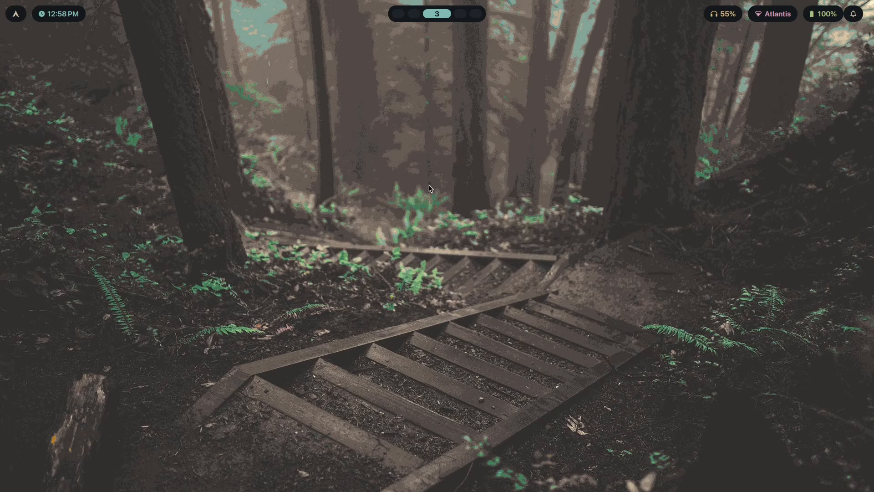
Open the theme picker again and apply the theme two entries further down
key("super+shift+t")
key("Down")
key("Down")
key("Return")
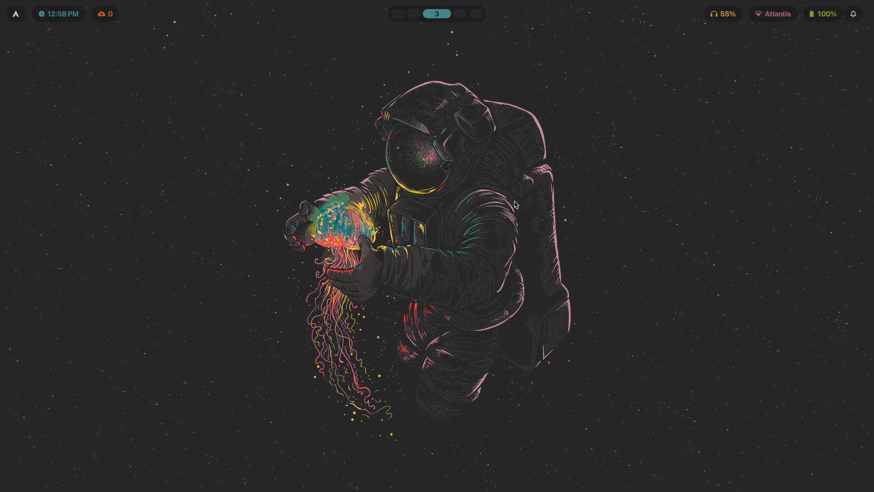
Open a terminal, toggle it to floating, and resize and reposition it near the screen centre
key("super+Return")
key("super+v")
left_click_drag(758, 405, 451, 300)
left_click_drag(281, 238, 419, 292)
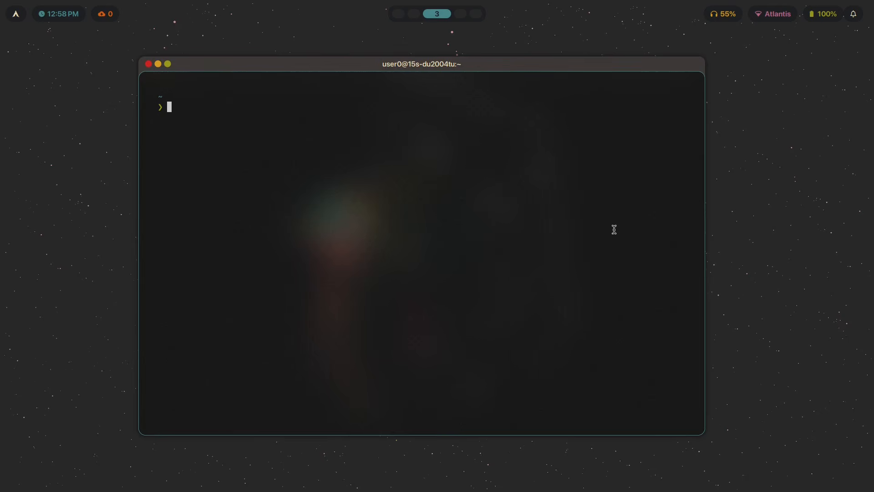
Open the theme picker and apply the tokyo-night theme
key("super+t")
key("Up")
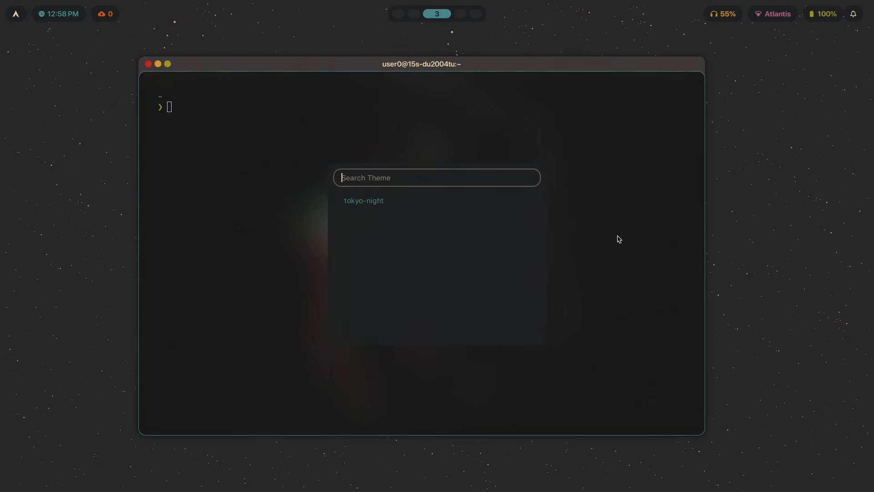
key("Return")
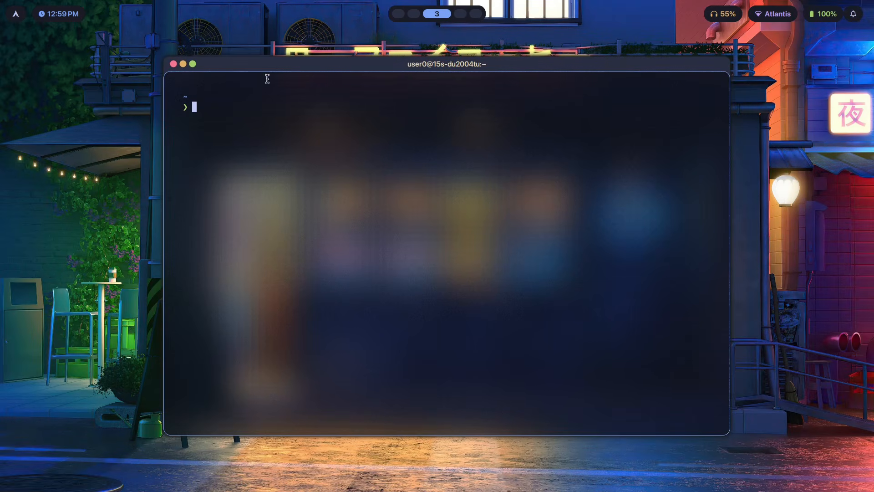
Run nitch in the terminal and resize the terminal window smaller toward the upper left
type("nitch")
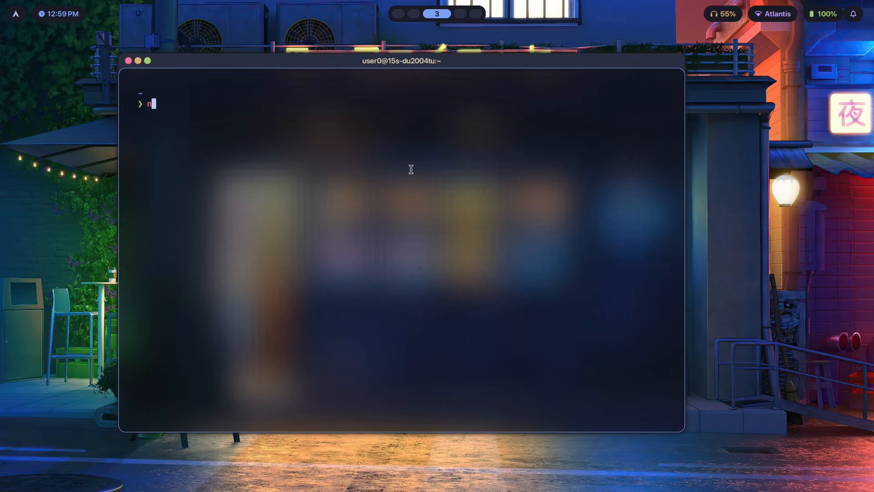
key("Return")
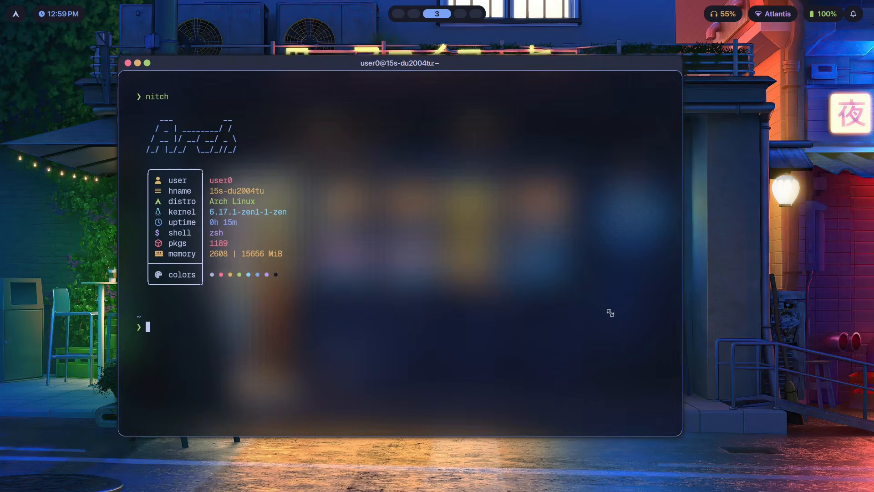
left_click_drag(610, 313, 390, 223)
Open the Thunar file manager beside the terminal
key("super+r")
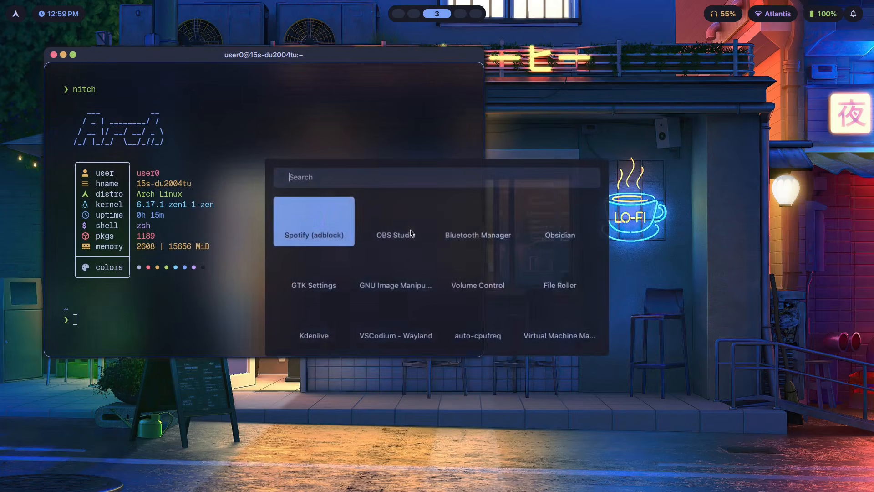
key("Escape")
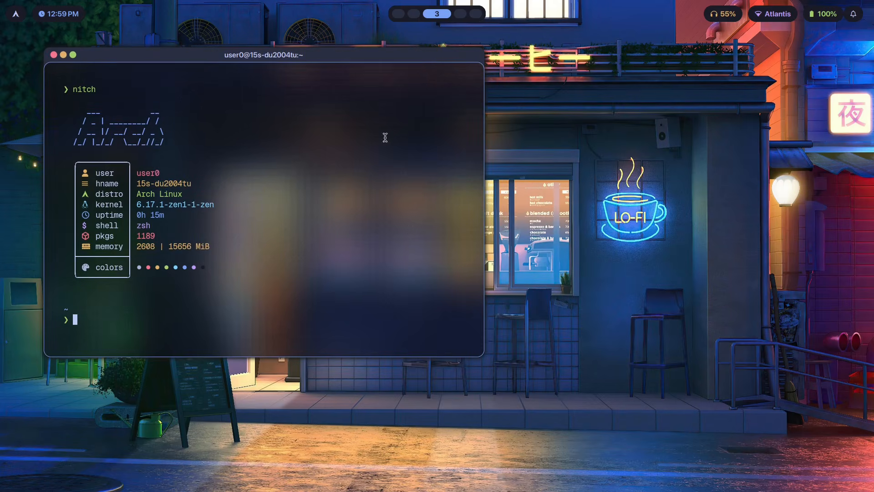
key("super+e")
key("super+f")
key("super+f")
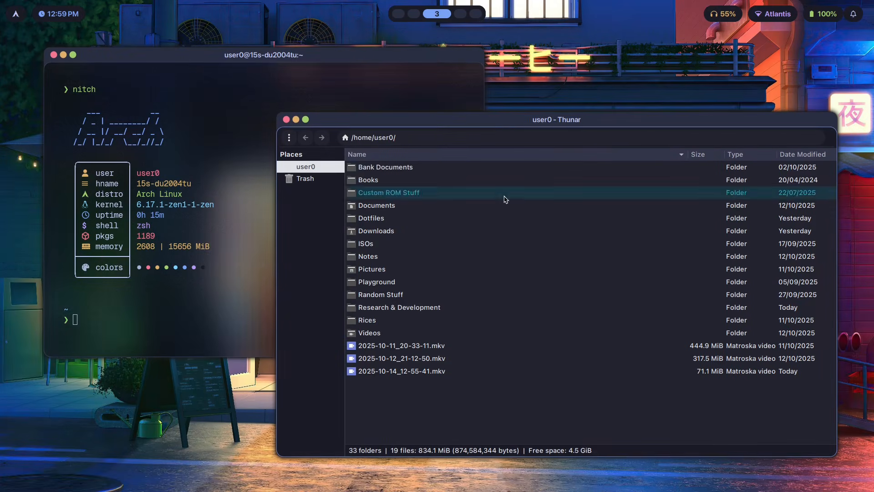
Open the theme picker and apply the theme three entries down the list
key("super+t")
key("Down")
key("Down")
key("Down")
key("Down")
key("Down")
key("Down")
key("Down")
key("Down")
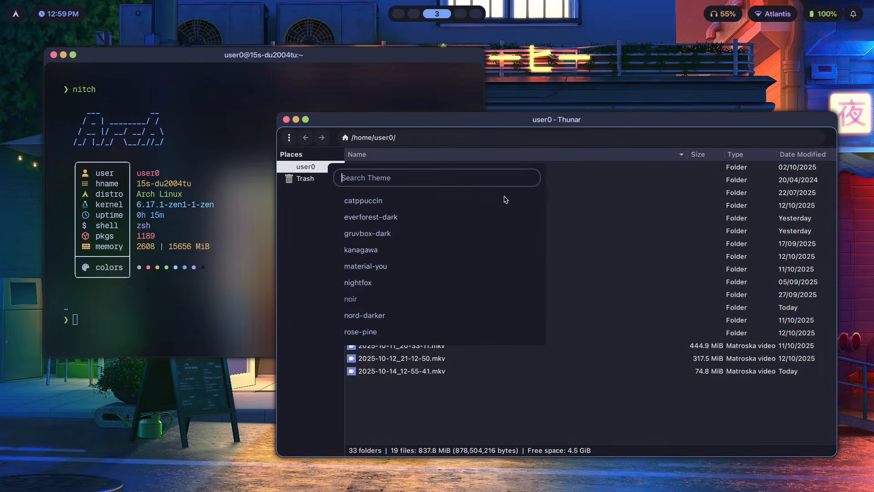
key("Return")
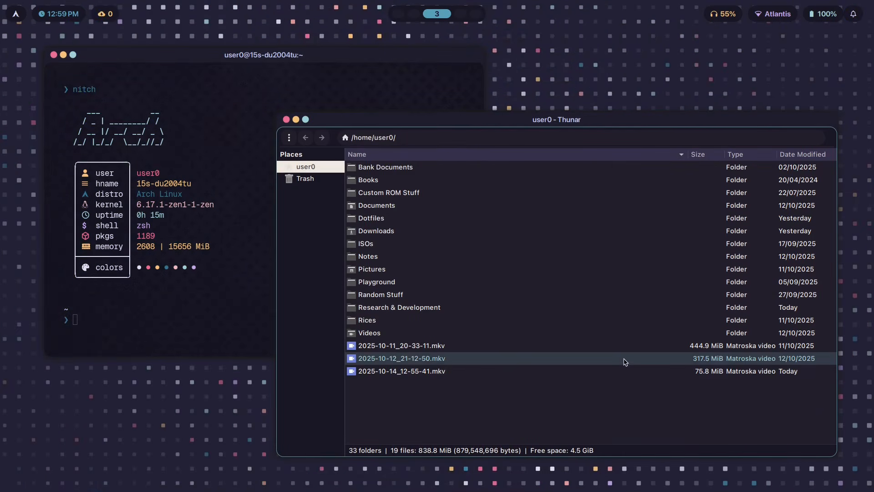
Launch File Roller, make it floating, and resize and reposition it over the other windows
key("super+d")
type("file")
key("Escape")
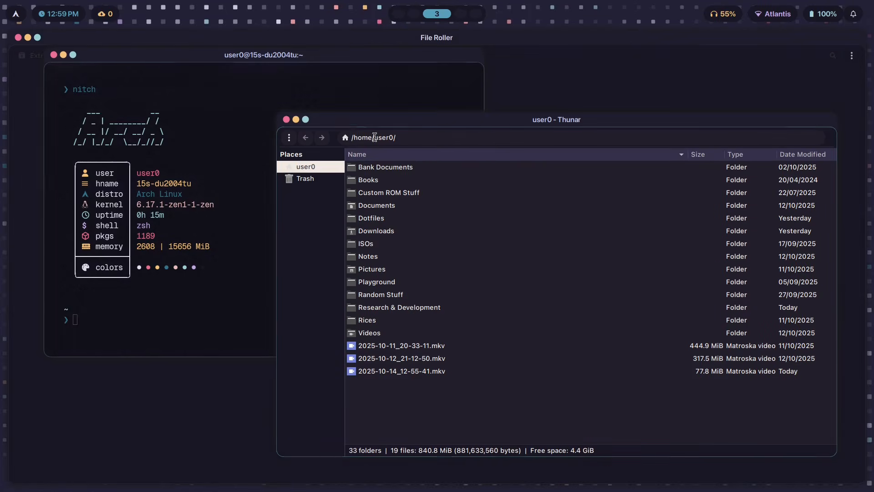
key("super+v")
left_click_drag(765, 460, 451, 280)
left_click_drag(300, 174, 488, 239)
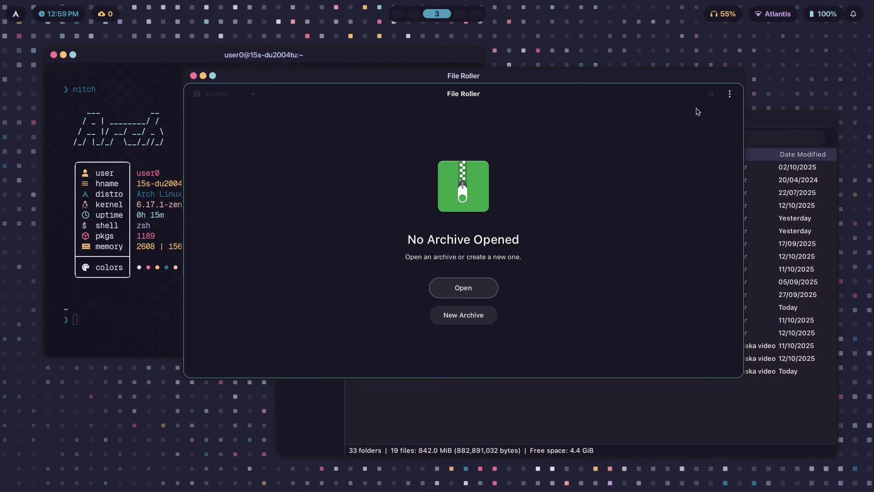
Close File Roller and the file manager
left_click(193, 76)
key("super+q")
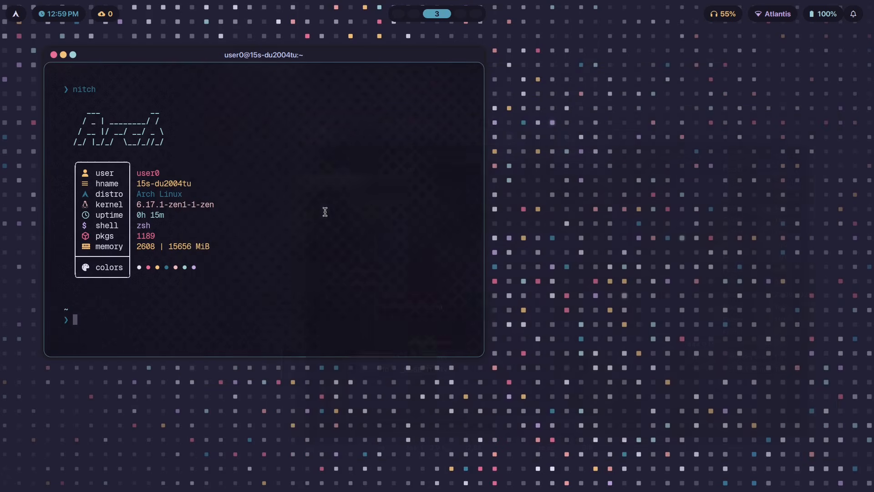
key("super+4")
key("super+3")
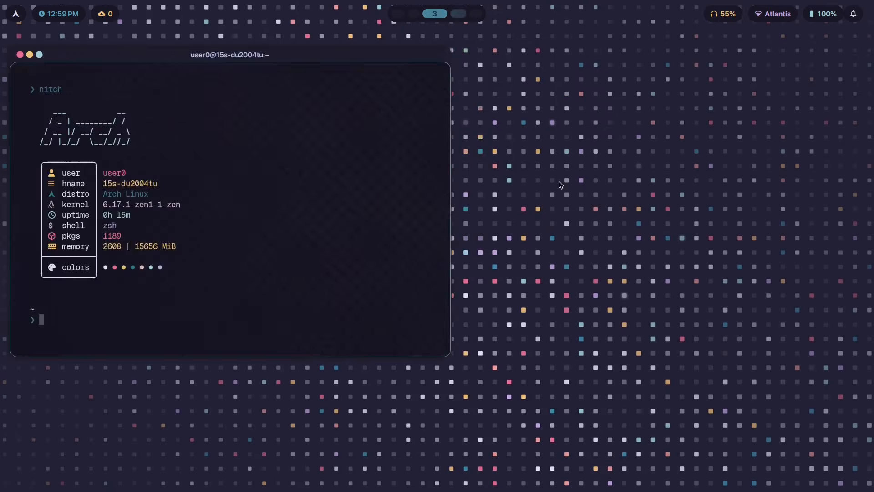
Switch the Waybar layout to subtle
key("super+ctrl+b")
key("Down")
key("Up")
key("Return")
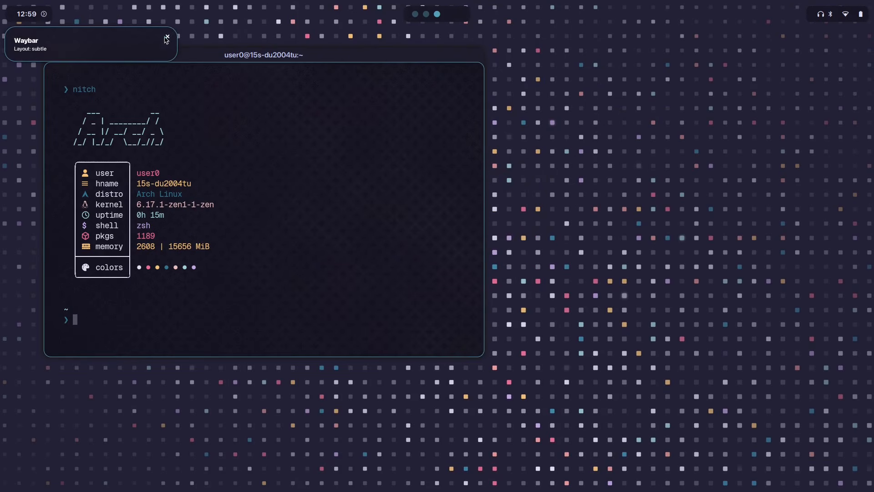
Switch the Waybar layout to alchemy
key("super+ctrl+b")
key("Down")
key("Up")
key("Up")
key("Return")
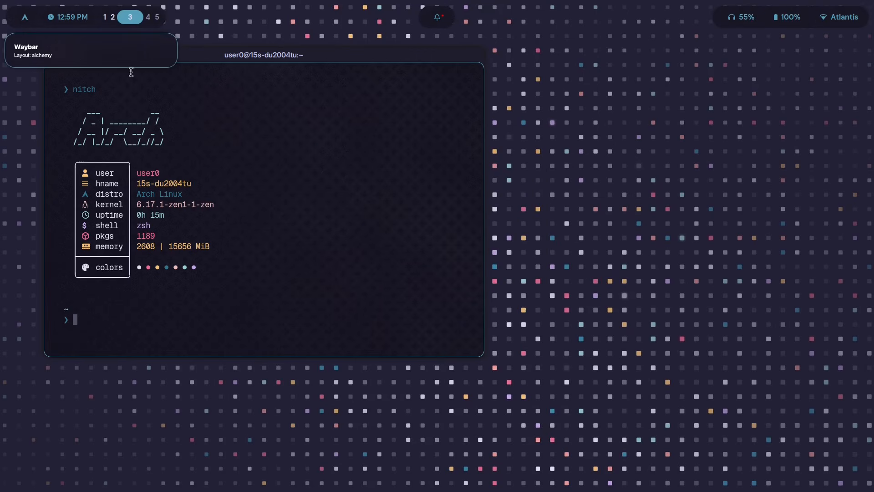
Move the terminal window slightly down and right, then close it
key("super+4")
key("super+3")
left_click_drag(187, 143, 264, 133)
left_click_drag(398, 55, 372, 90)
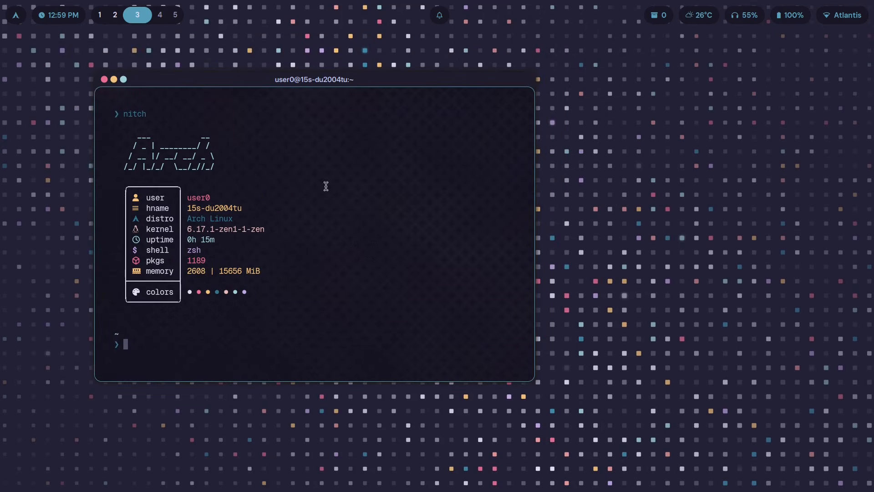
key("super+q")
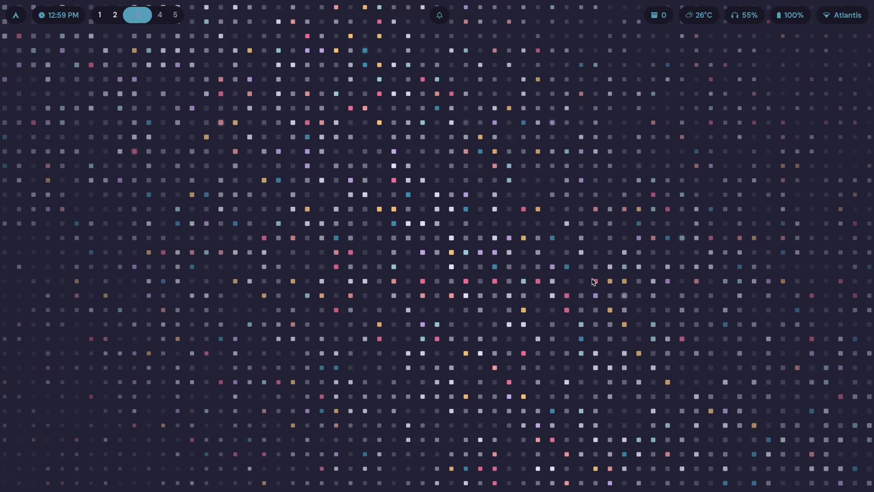
Open the Waybar selector and choose the entry three places down
key("super+shift+w")
key("Down")
key("Down")
key("Down")
key("Return")
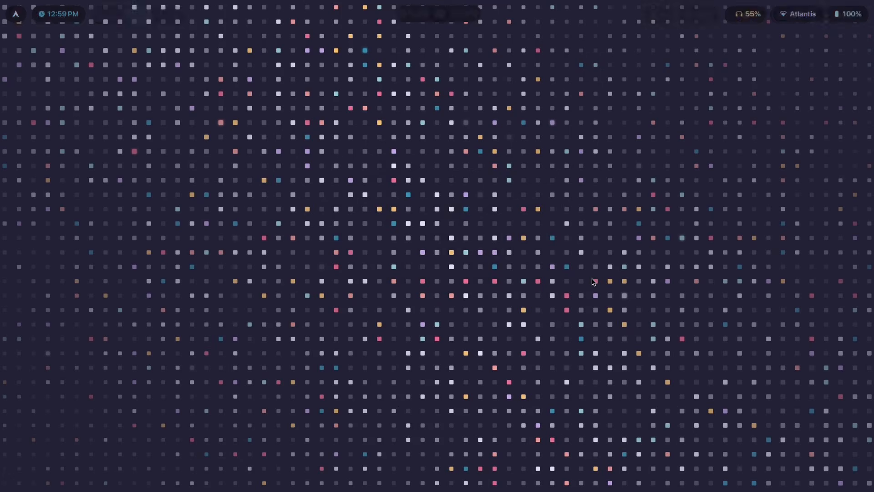
left_click(168, 35)
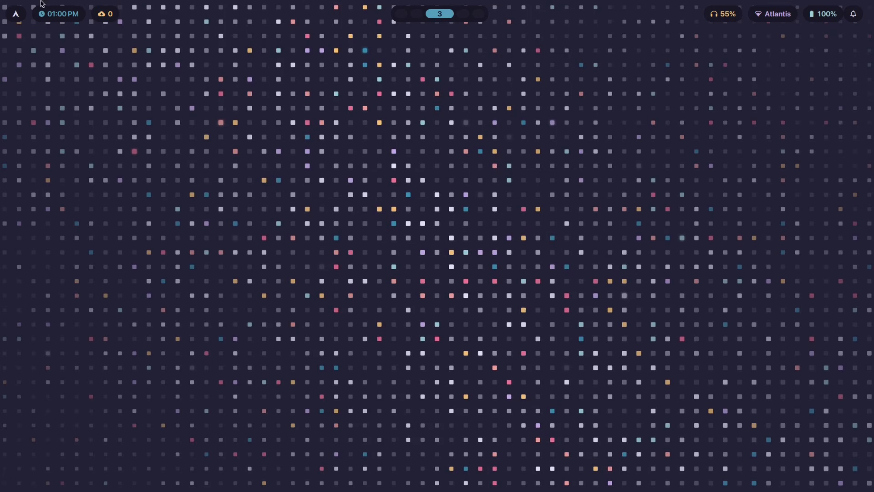
Switch to workspace 4 and change the wallpaper by choosing the entry four places down in the selector
key("super+4")
key("super+shift+t")
key("Down")
key("Down")
key("Down")
key("Down")
key("Down")
key("Return")
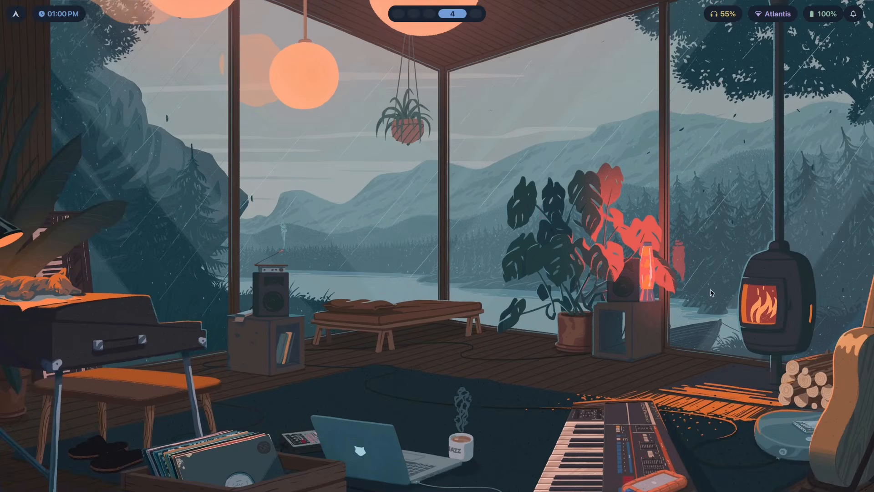
Run the prepared nvim command to open plugins.conf and go to the end of the hyprbars block
key("super+4")
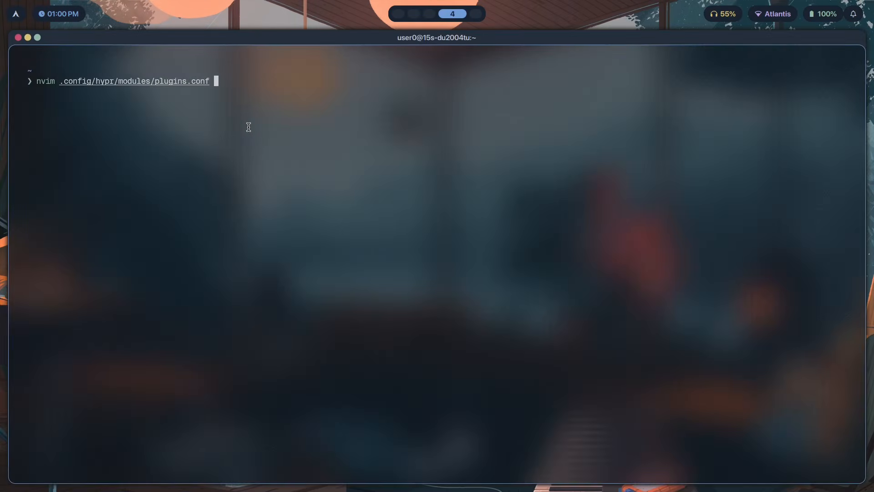
key("Return")
scroll(209, 235, "down", 4)
left_click(179, 332)
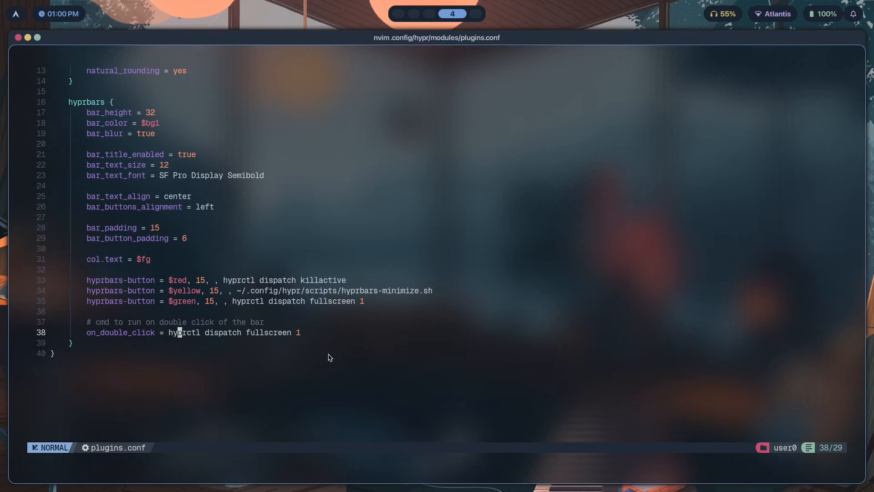
Select the whole hyprbars block in plugins.conf, delete it, and save the file
left_click(68, 345)
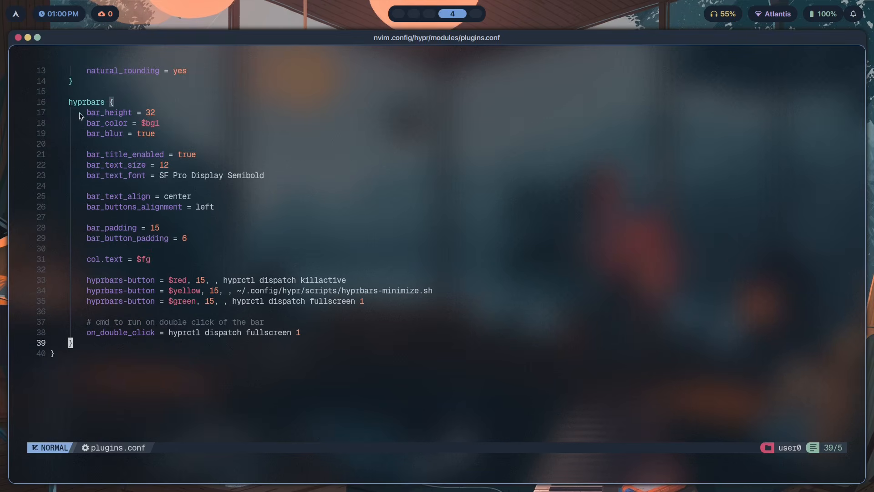
left_click_drag(84, 346, 49, 101)
type("d:w")
key("Return")
Move the editor window to workspace 2
key("super+shift+2")
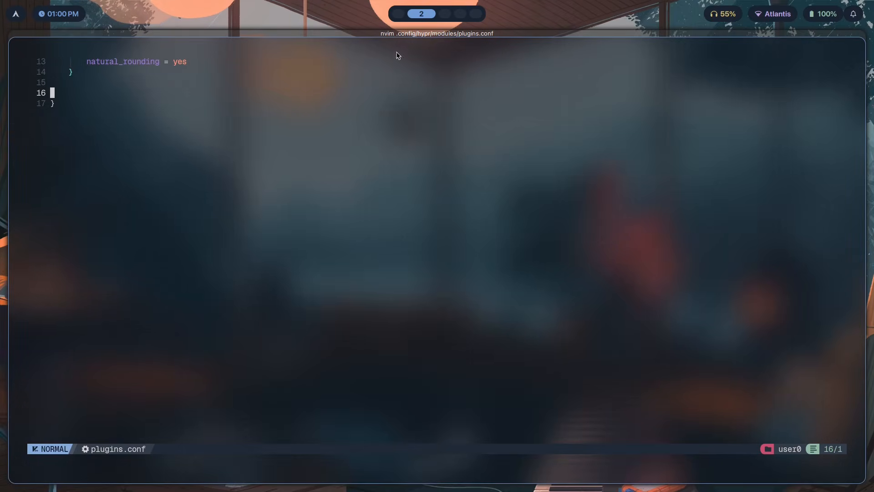
key("super+3")
key("super+2")
key("super+1")
key("super+2")
scroll(501, 67, "up", 4)
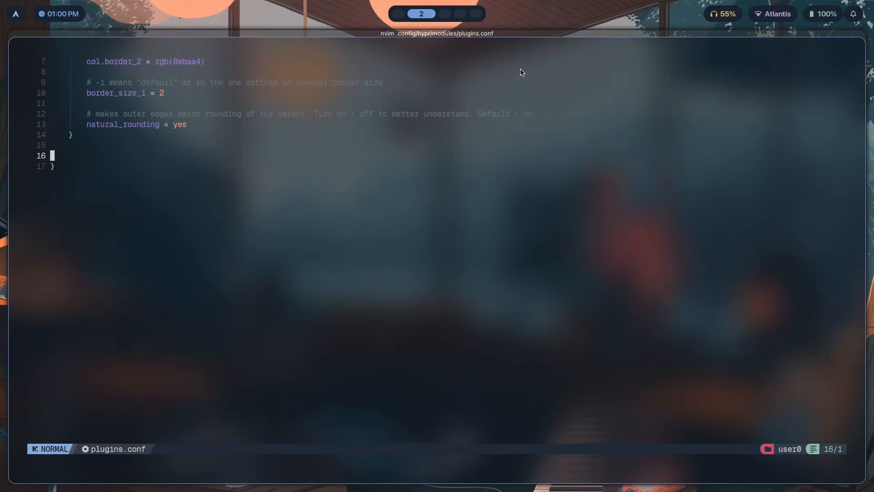
Read the hyprbars README configuration section in the browser on workspace 1
key("super+1")
scroll(570, 324, "down", 10)
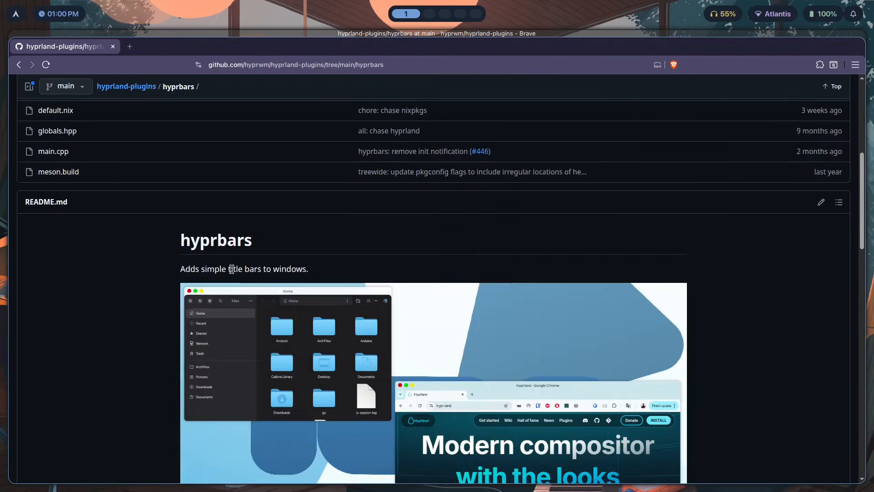
scroll(570, 323, "up", 3)
scroll(571, 324, "up", 2)
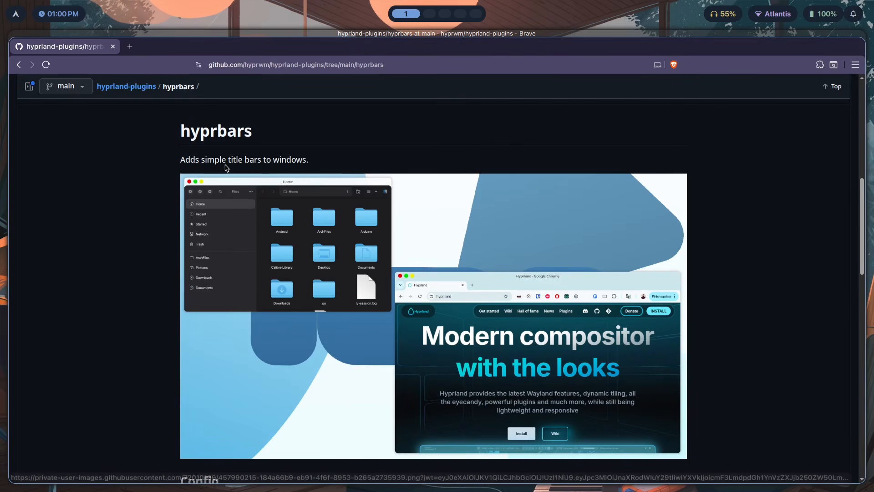
scroll(306, 150, "down", 10)
scroll(306, 149, "up", 3)
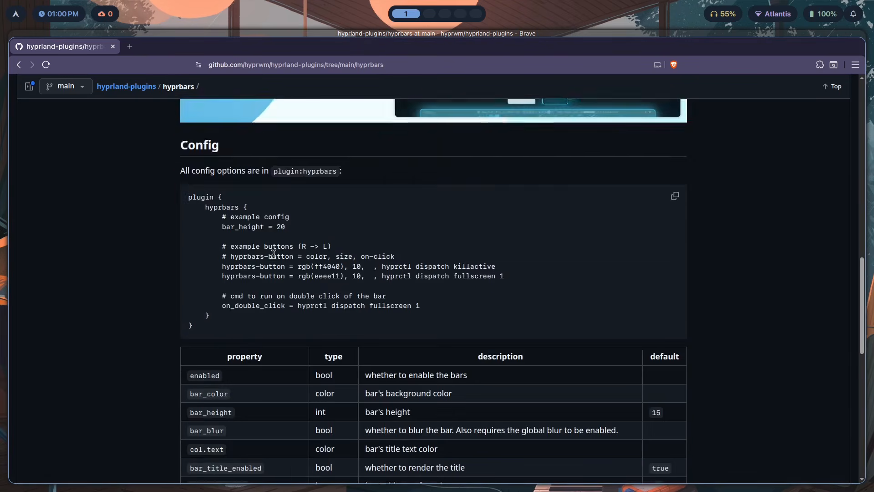
key("super+2")
key("super+1")
scroll(385, 278, "down", 6)
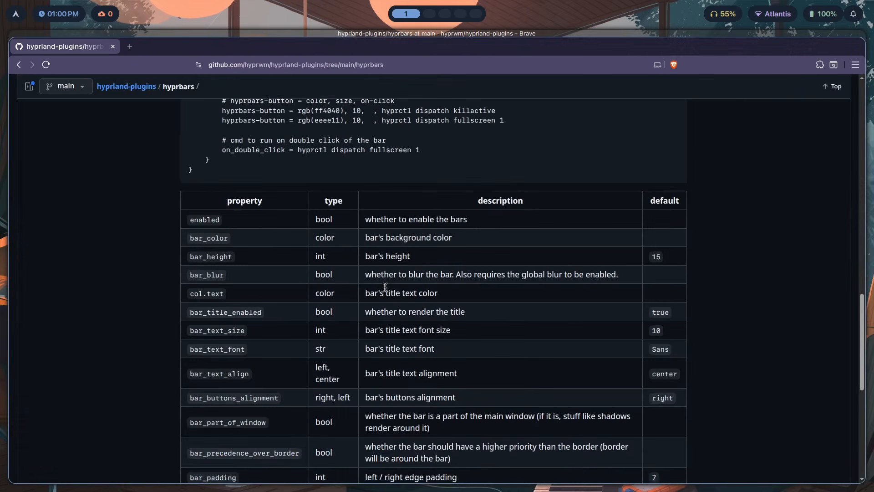
scroll(386, 277, "up", 4)
Undo the deletion of the hyprbars block in plugins.conf
key("super+2")
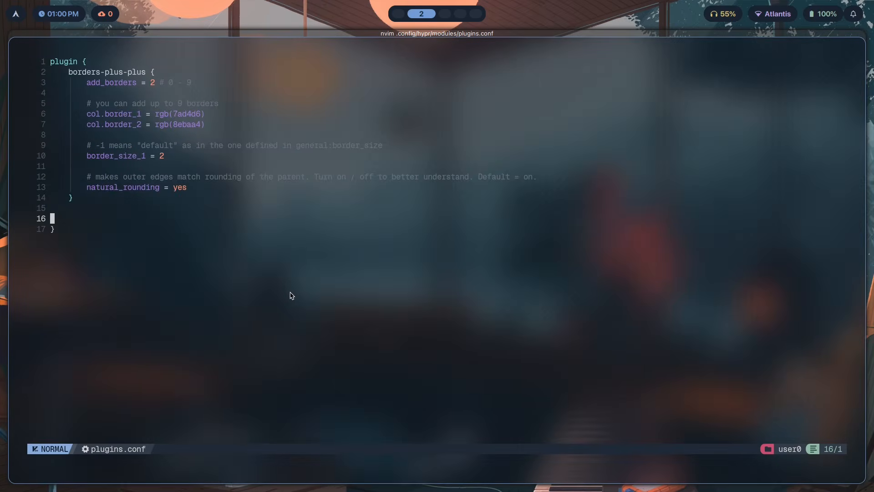
key("u")
key("j")
scroll(212, 410, "down", 4)
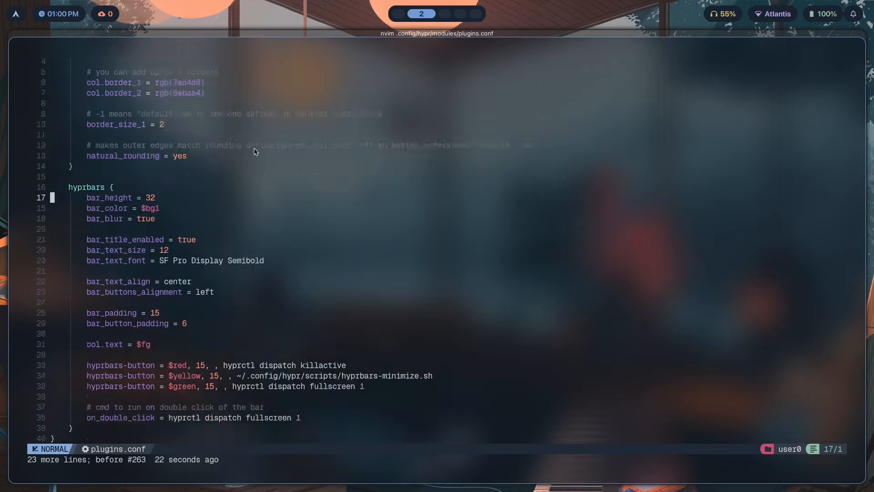
key("shift+g")
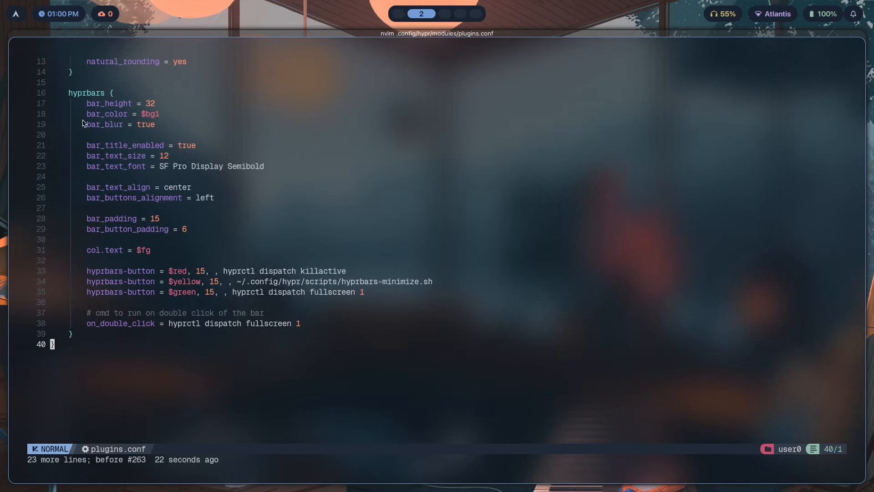
Compare the README's hyprbars option table with the hyprbars block in plugins.conf
key("super+1")
scroll(207, 195, "down", 5)
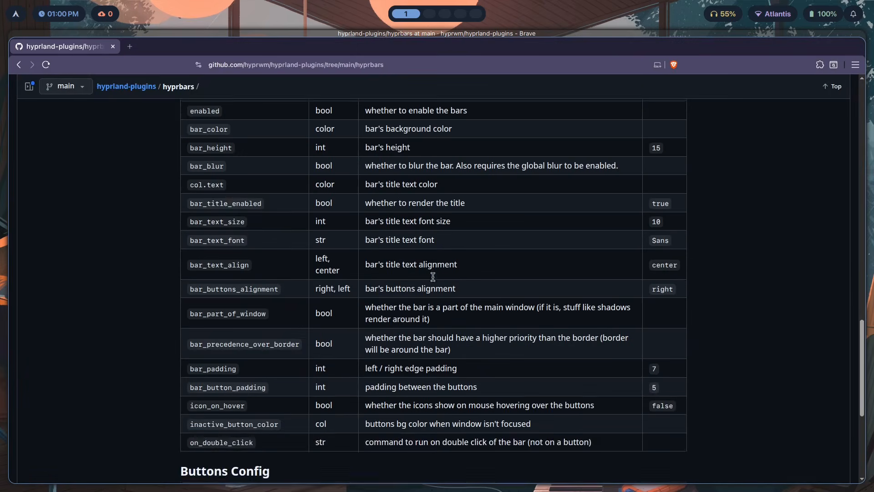
scroll(207, 195, "up", 2)
scroll(235, 208, "down", 3)
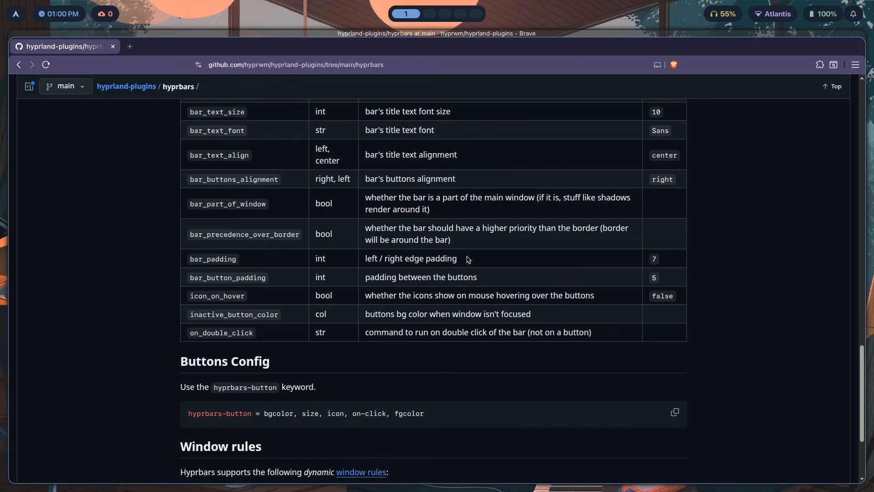
scroll(472, 224, "up", 4)
key("super+2")
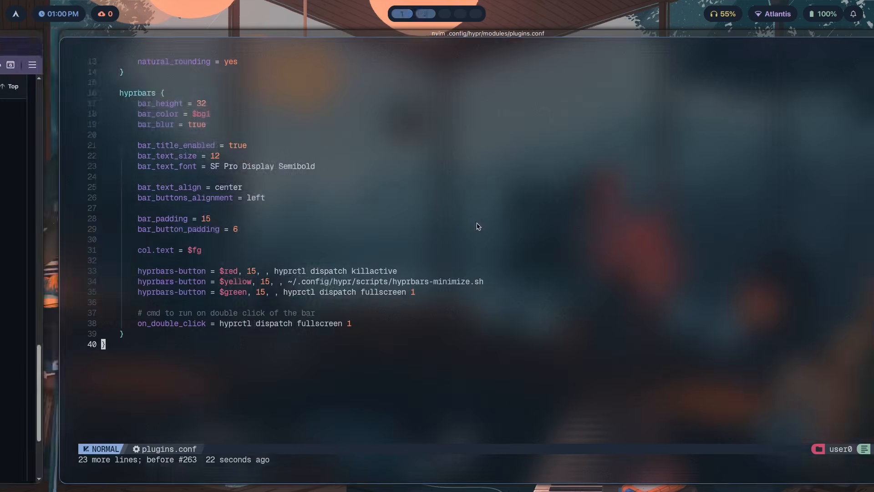
scroll(477, 201, "up", 2)
scroll(275, 176, "down", 1)
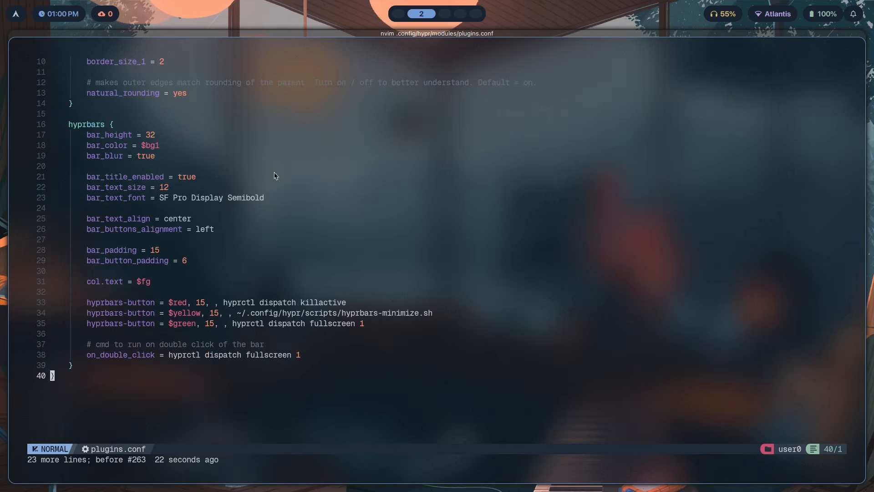
Set the hyprbars bar_height to 33 and save plugins.conf
left_click(157, 136)
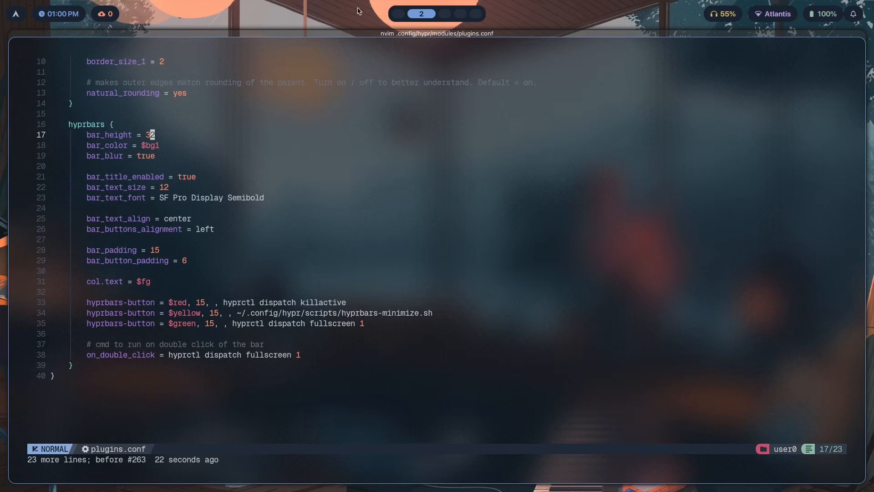
type(":w")
key("Return")
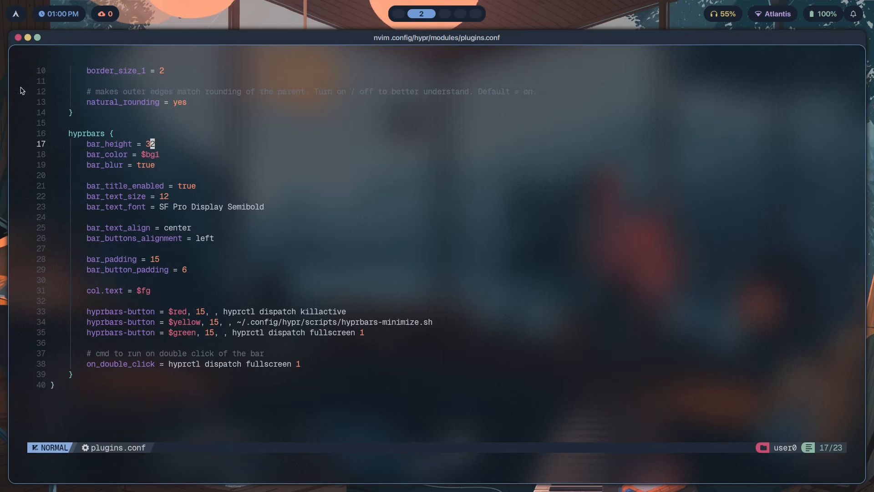
type("r8j:w")
key("Return")
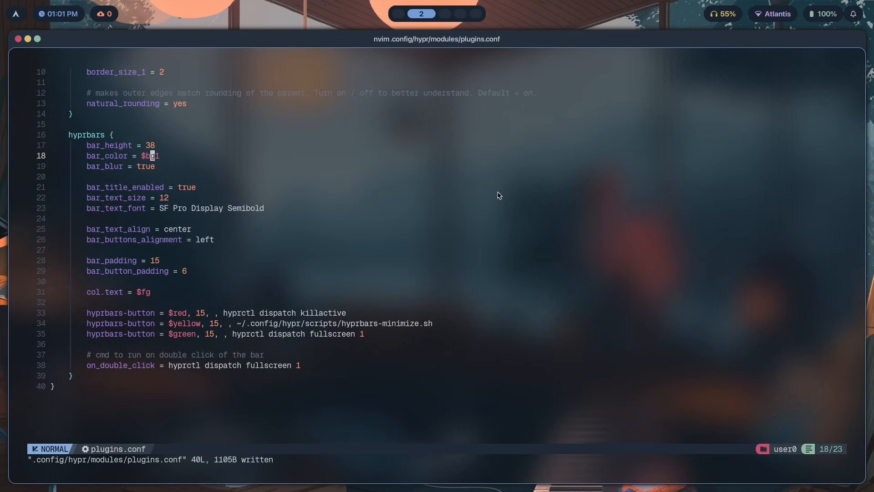
type("j")
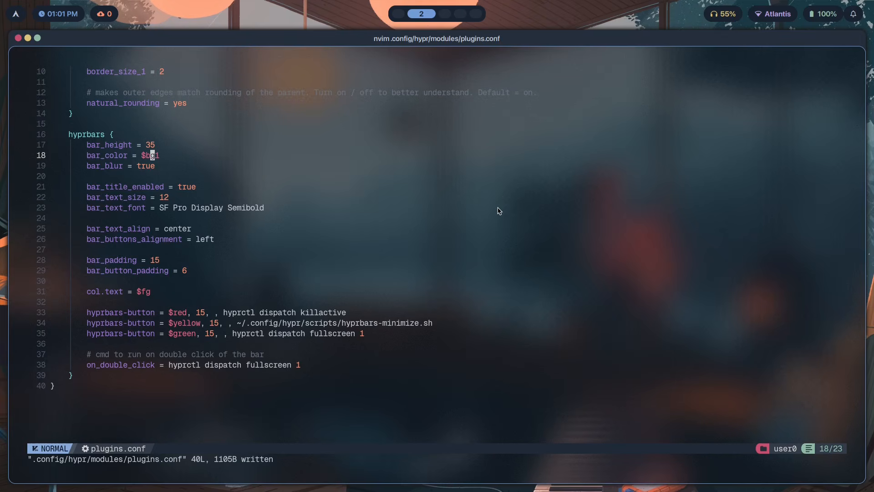
type("kr3j:w")
key("Return")
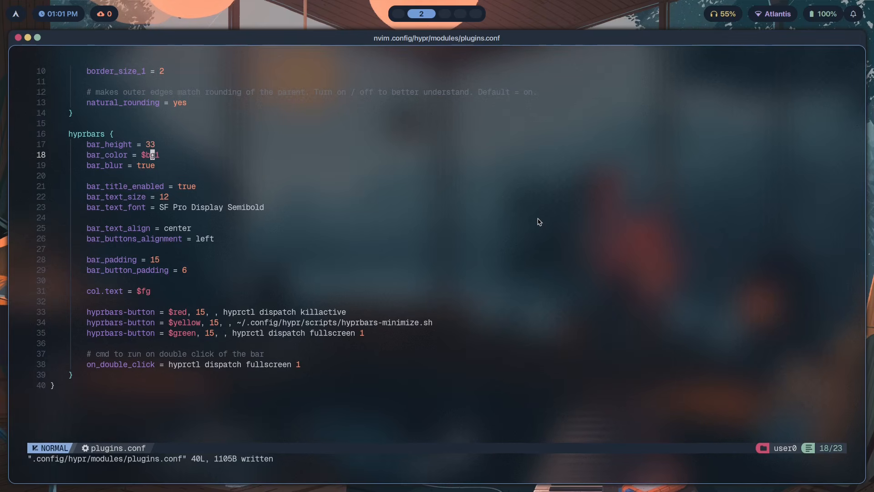
Open a new terminal window beside the editor
key("j")
left_click_drag(159, 154, 143, 154)
left_click(156, 166)
key("super+Return")
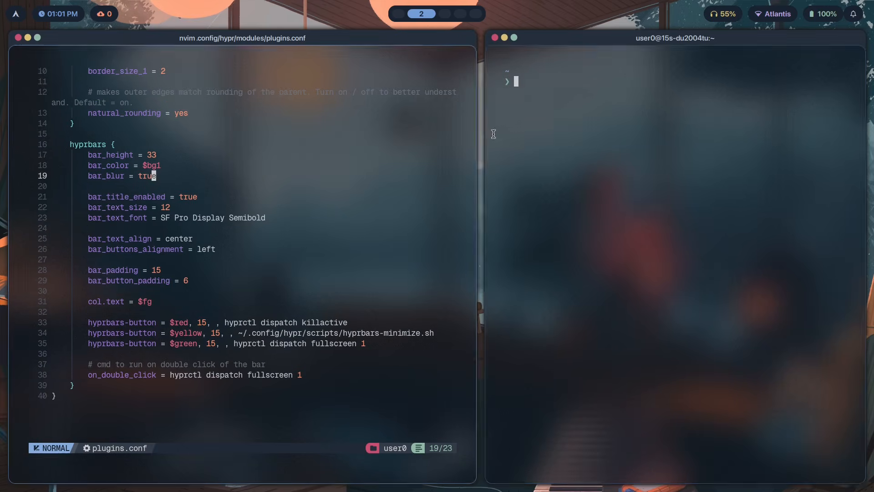
Switch the desktop theme to kanagawa with the theme picker
key("super+t")
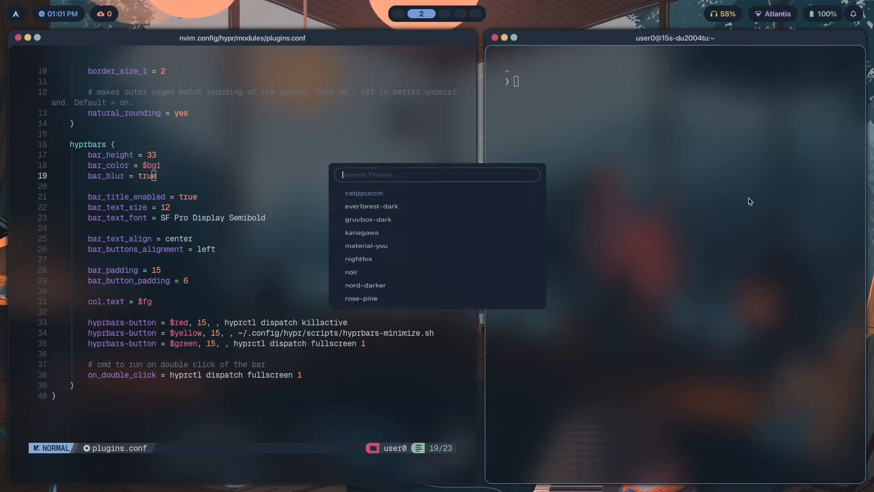
key("Down")
key("Down")
key("Down")
key("Down")
key("Up")
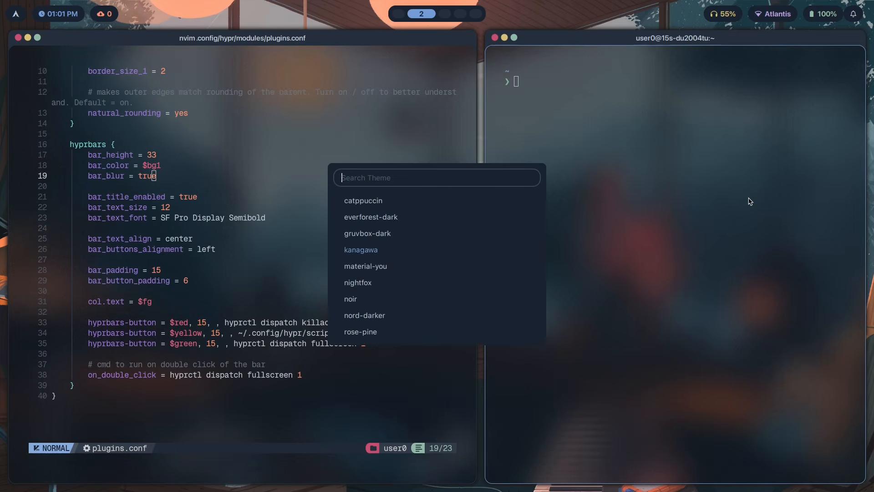
key("Return")
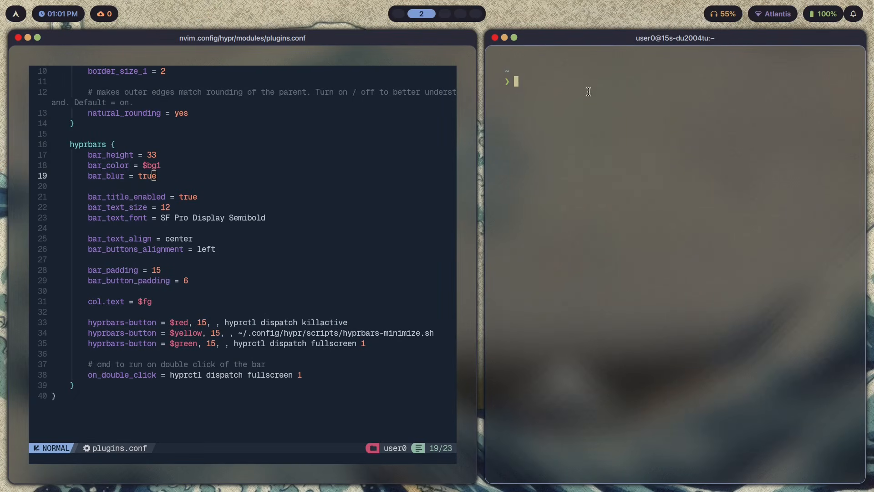
Switch the desktop theme to noir with the theme picker
key("super+t")
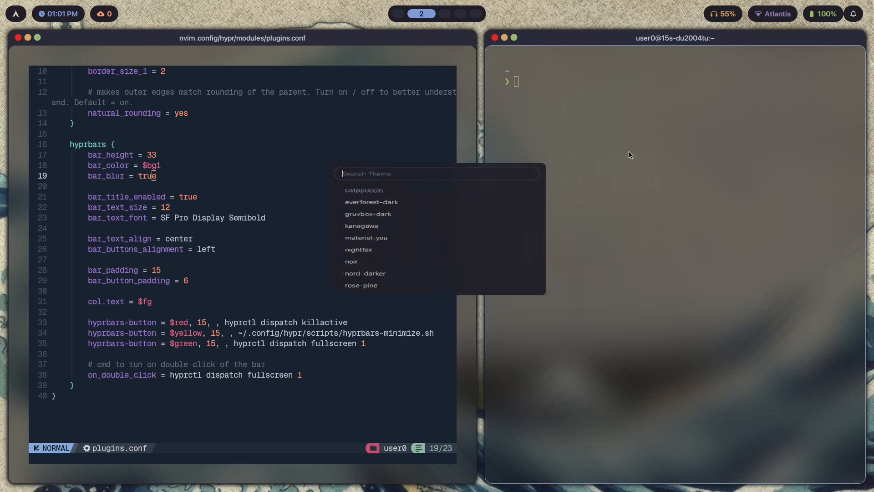
key("Down")
key("Down")
key("Down")
key("Down")
key("Down")
key("Down")
key("Down")
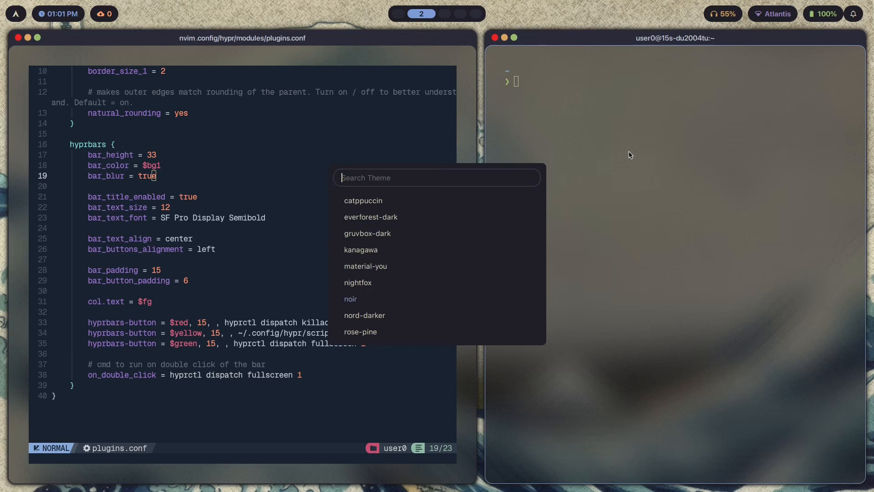
key("Return")
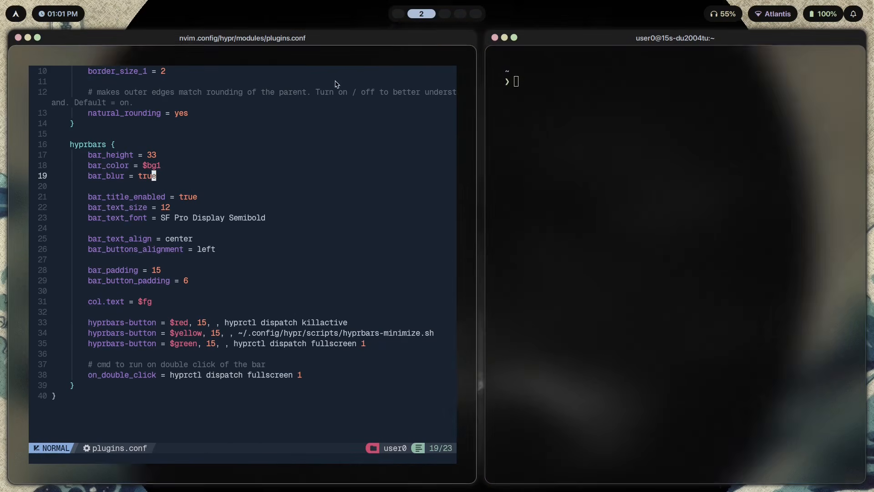
Apply the gruvbox-dark theme from the theme picker
key("super+3")
key("super+2")
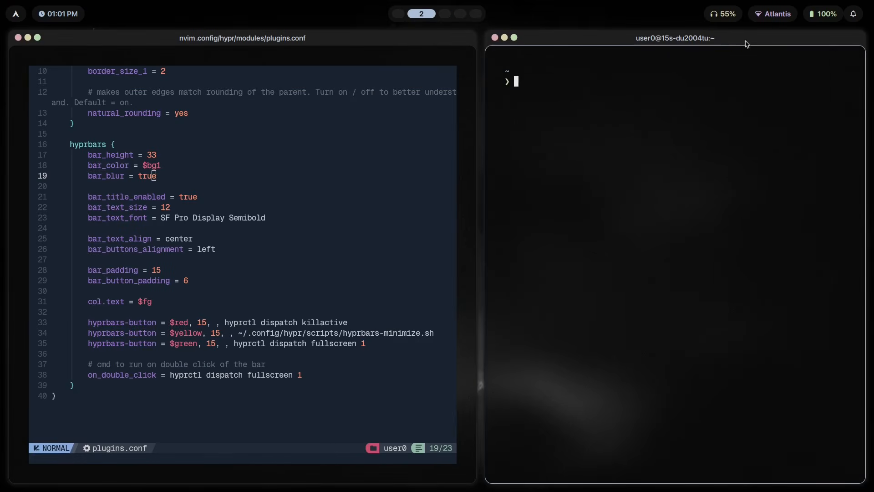
key("super+t")
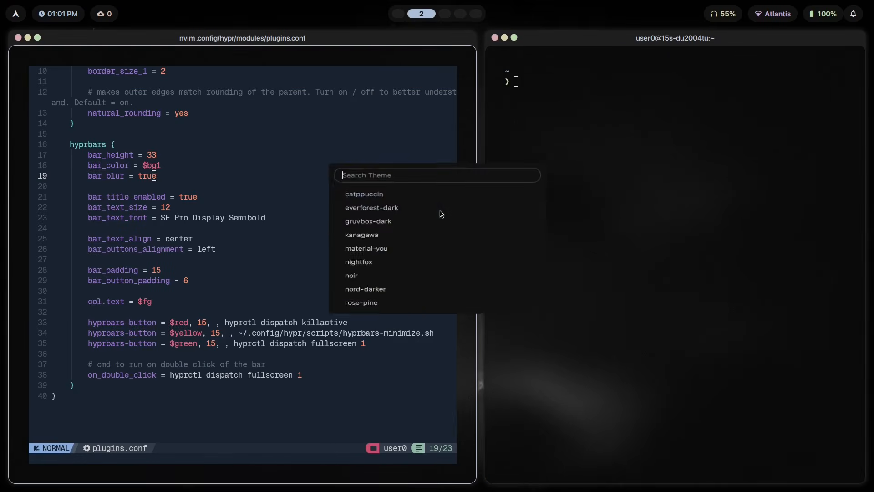
key("Down")
key("Down")
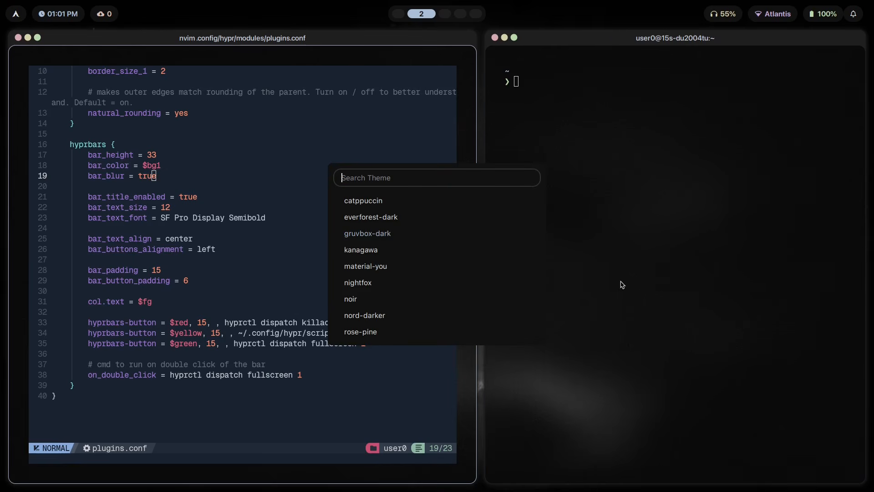
key("Return")
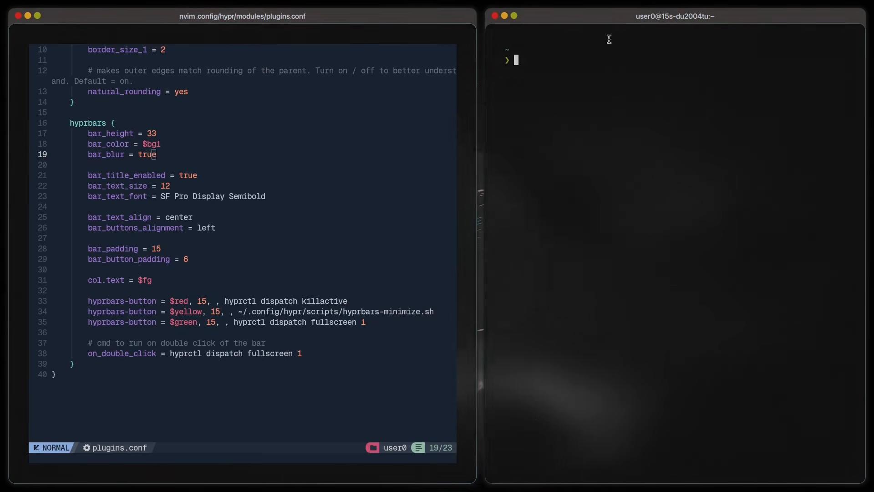
Open .config/hypr/colors/colors.conf in nvim from the terminal and quit it
type("nvim .config/hypr/colors/c")
key("Tab")
key("Tab")
key("Return")
left_click_drag(704, 77, 504, 71)
left_click(593, 115)
type(":q")
key("Return")
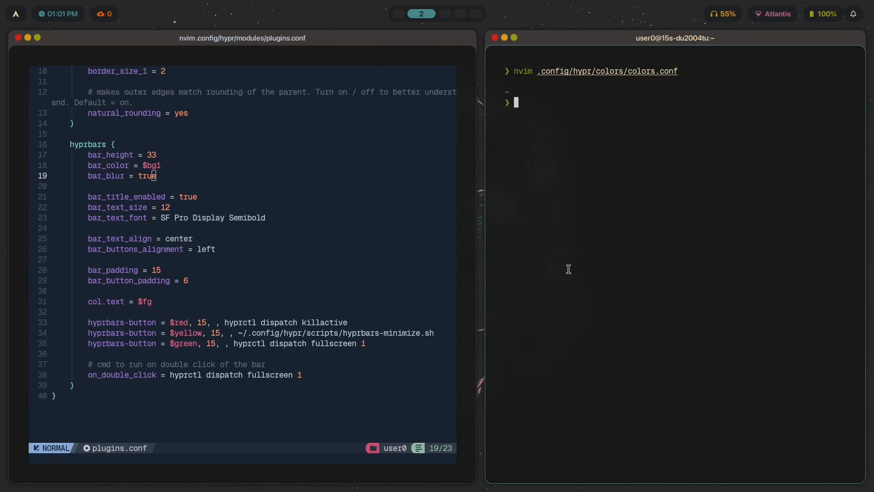
List the color scheme files in .config/hypr/colors/custom/ from the terminal
left_click_drag(159, 165, 143, 167)
key("y")
key("Up")
key("ctrl+w")
type("c")
key("Tab")
key("Tab")
key("Tab")
key("Return")
key("Tab")
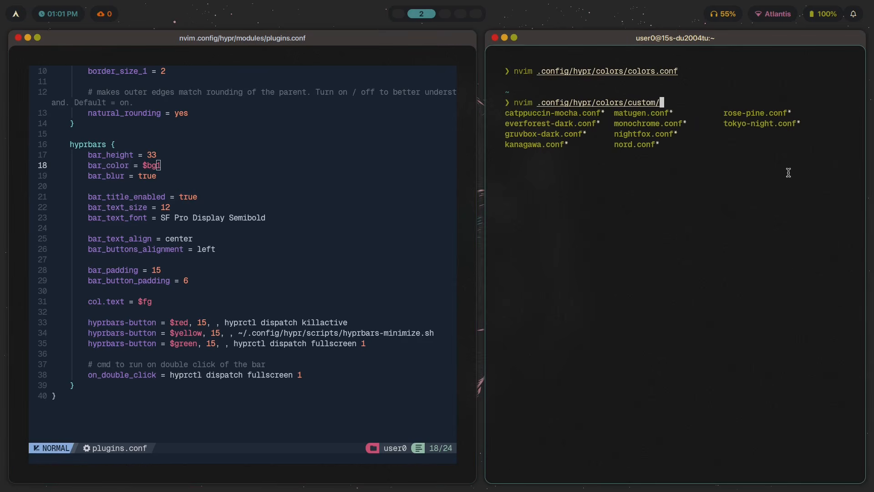
key("Tab")
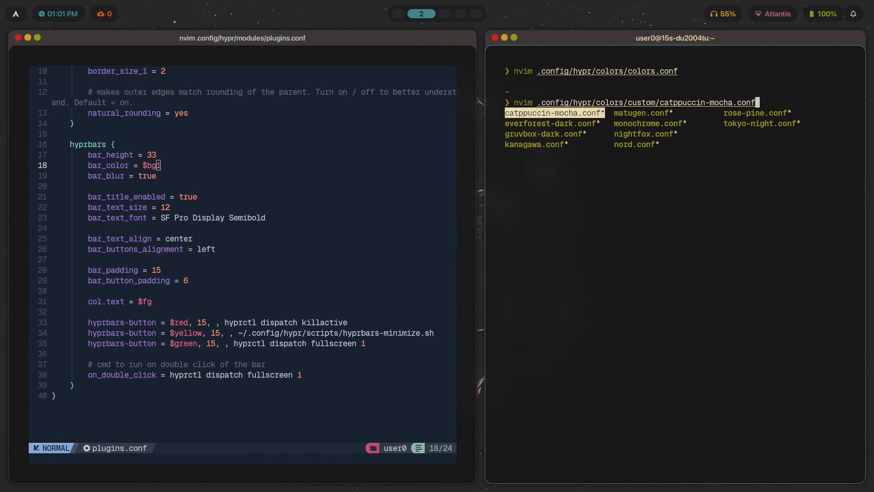
Open gruvbox-dark.conf to inspect its background color variables, then close the terminal window
key("ctrl+w")
type("gruv")
key("Tab")
key("Return")
key("shift+g")
key("v")
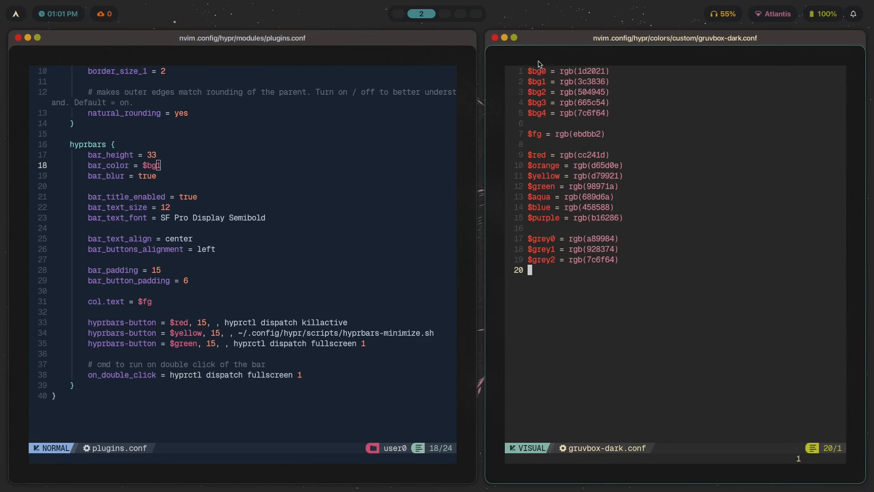
left_click_drag(615, 85, 535, 83)
left_click(529, 123)
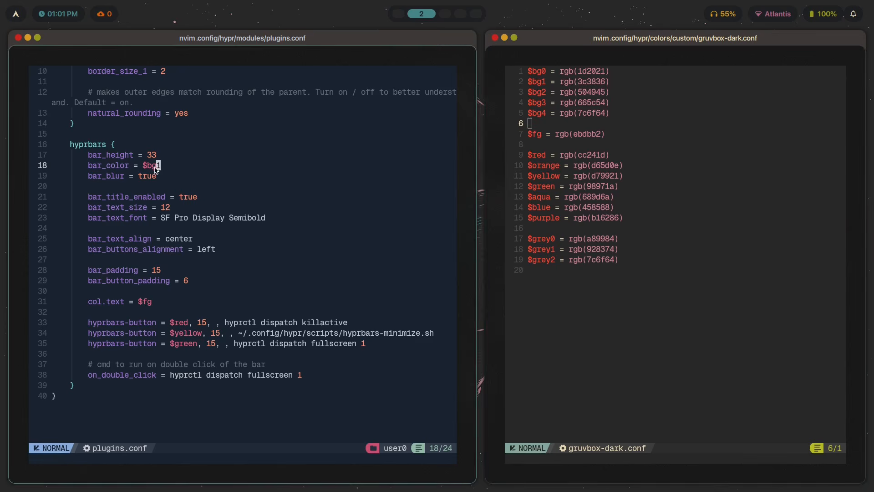
left_click(380, 133)
key("super+q")
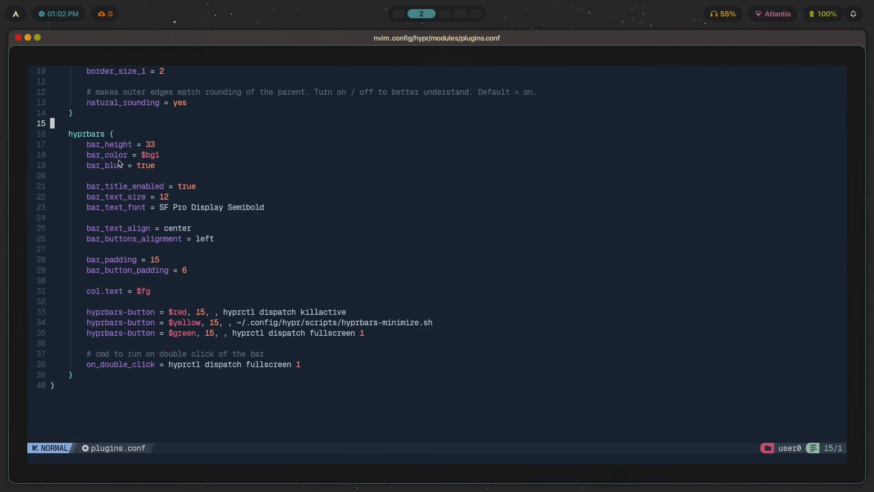
Switch the desktop theme to nightfox with the theme picker
key("super+t")
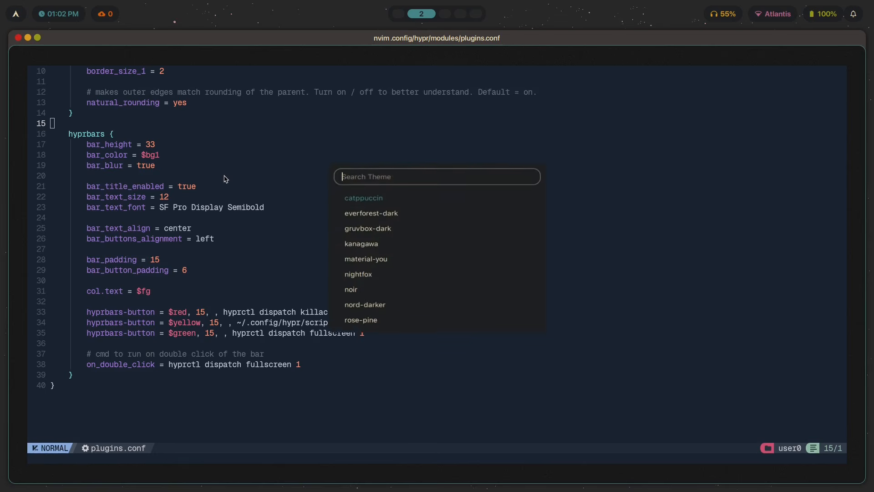
type("nigh")
key("Return")
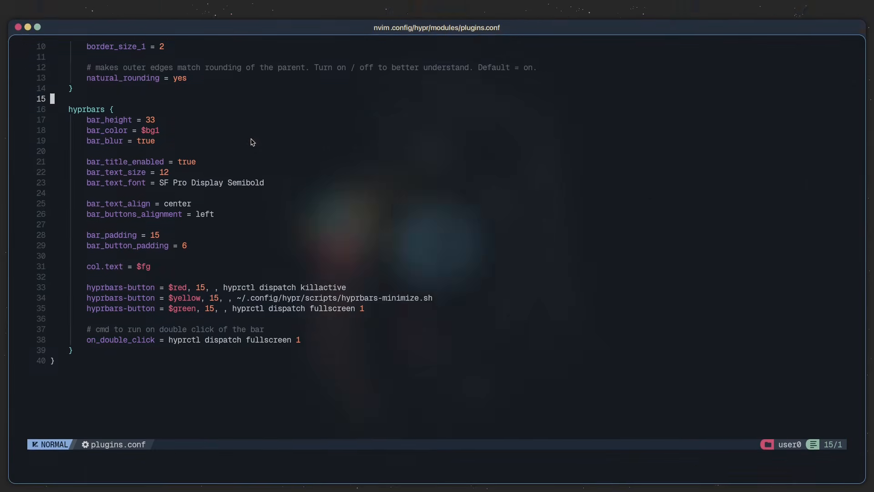
left_click(219, 250)
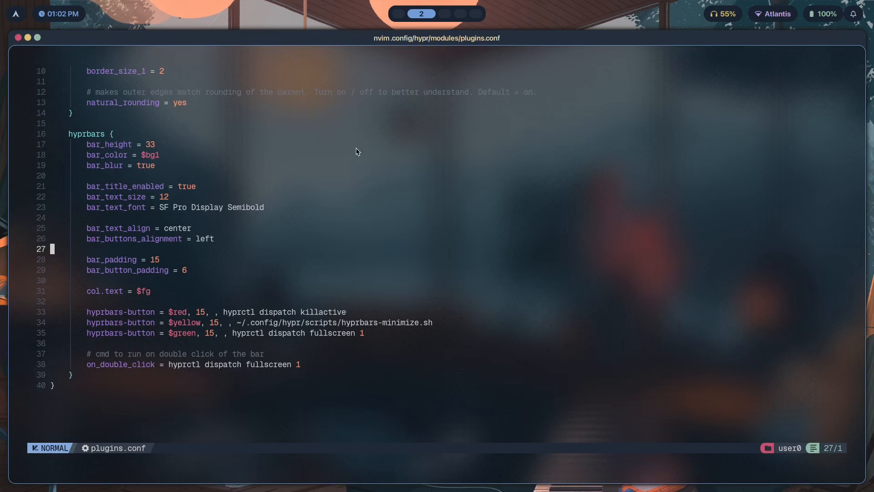
Set bar_title_enabled to false and save plugins.conf
left_click(180, 187)
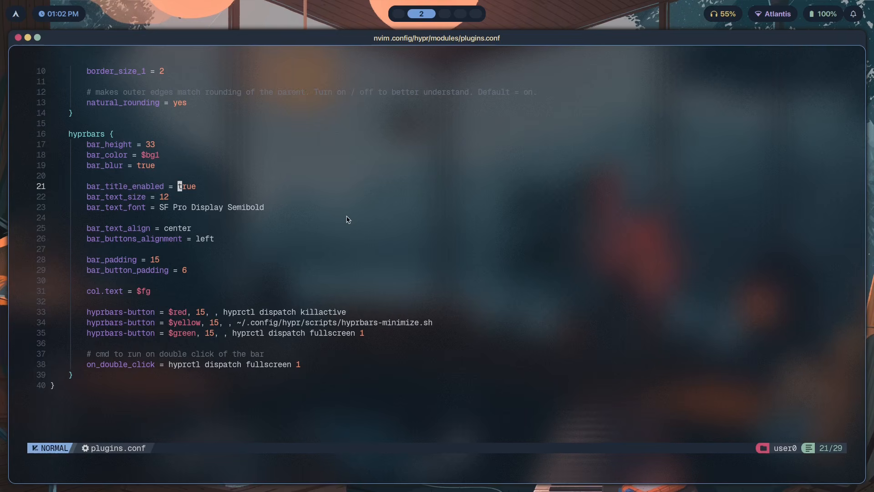
type("ce")
type("false")
key("Escape")
key("j")
key("ctrl+s")
left_click_drag(53, 82, 29, 55)
left_click(319, 186)
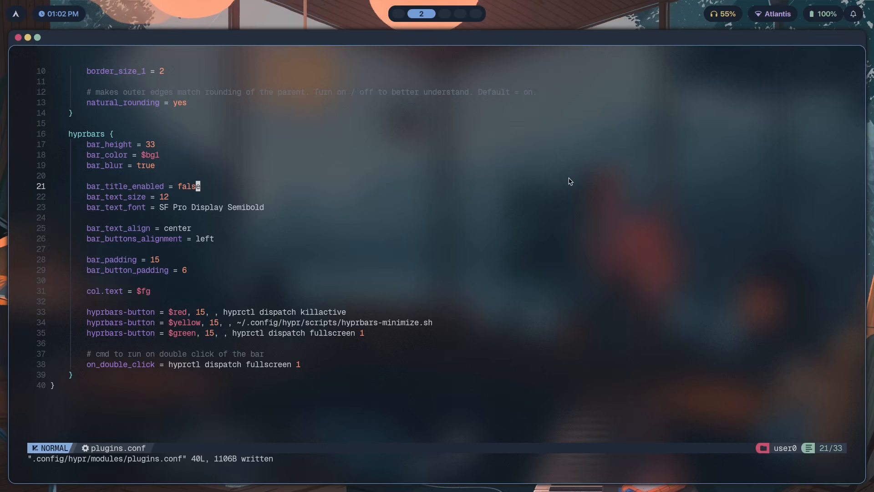
Set bar_title_enabled back to true and save plugins.conf
type("wtrue")
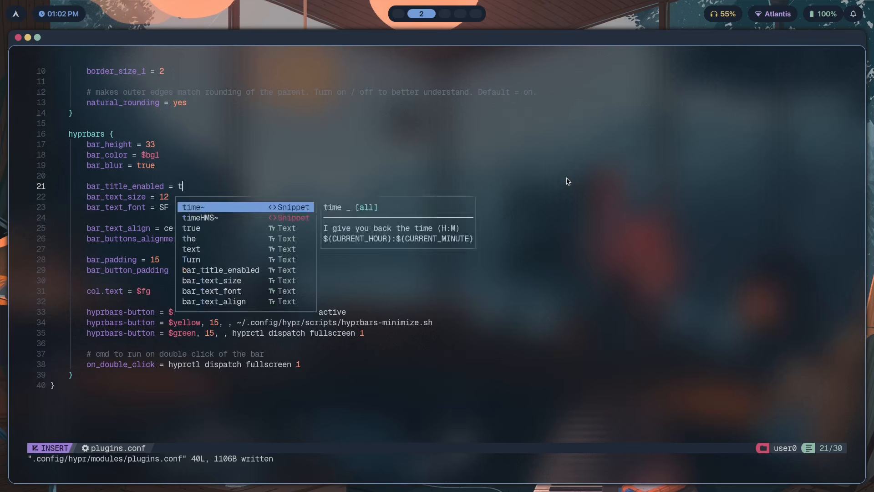
key("Escape")
type("j:w")
key("Return")
left_click(138, 168)
left_click(175, 187)
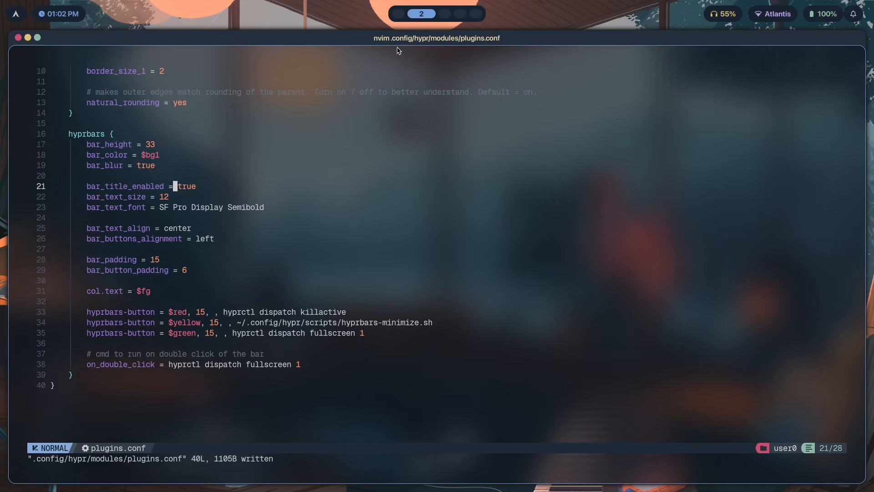
key("super+3")
left_click(149, 165)
right_click(186, 124)
left_click(164, 172)
left_click(150, 162)
key("super+3")
key("super+2")
key("super+3")
Draft an rgba color value in a new terminal on workspace 3 and select it
key("super+Return")
type("rgba(")
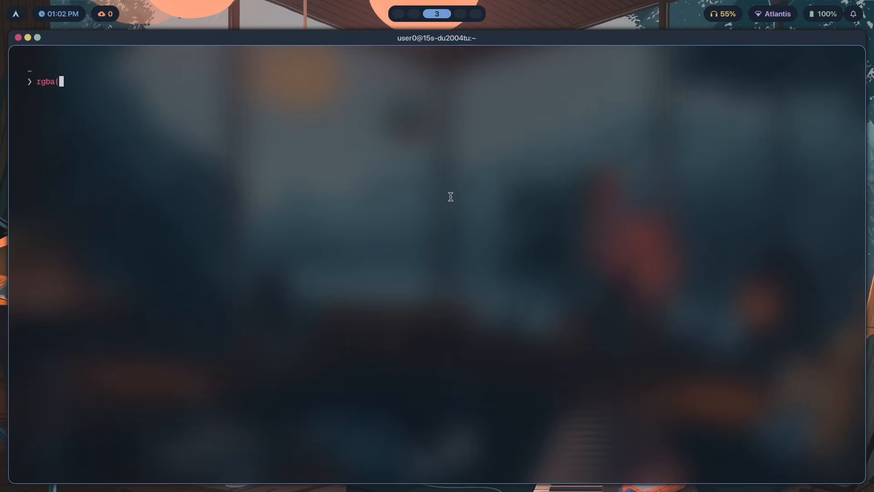
type("12121200)")
key("Left")
key("BackSpace")
type("a")
key("End")
left_click_drag(102, 82, 29, 83)
left_click(67, 85)
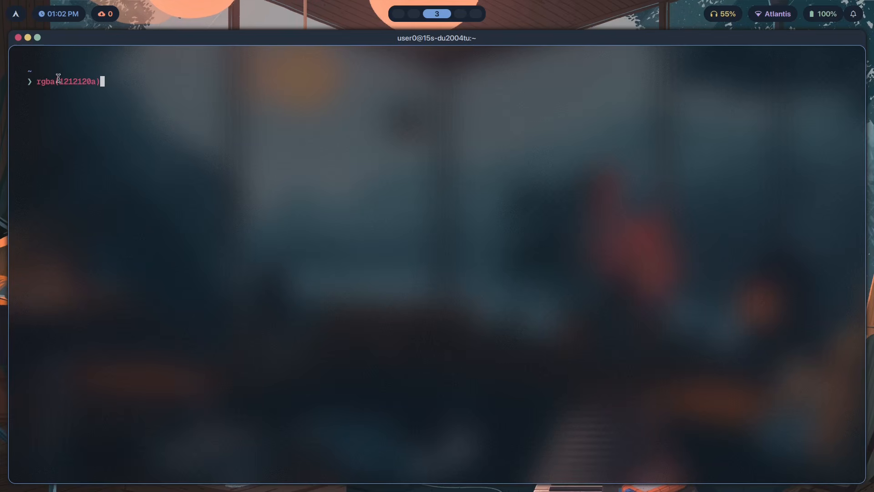
left_click(122, 81)
left_click_drag(86, 82, 57, 82)
left_click(114, 86)
left_click(137, 85)
double_click(53, 83)
left_click(74, 82)
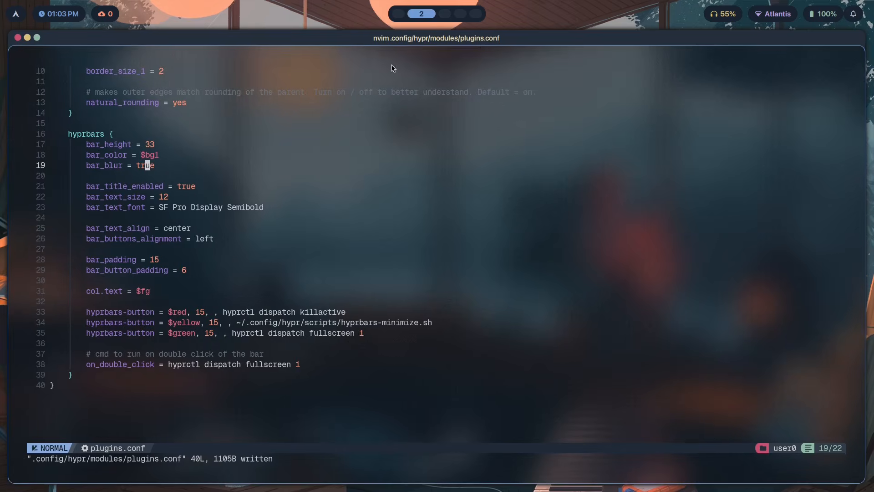
Set bar_text_size to 11 and save plugins.conf
scroll(268, 132, "up", 1)
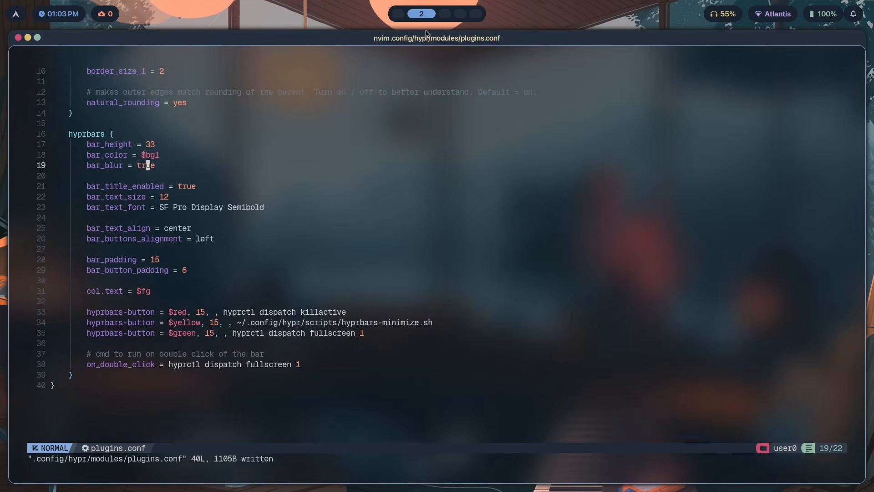
left_click(165, 167)
scroll(191, 206, "down", 1)
left_click(214, 188)
key("v")
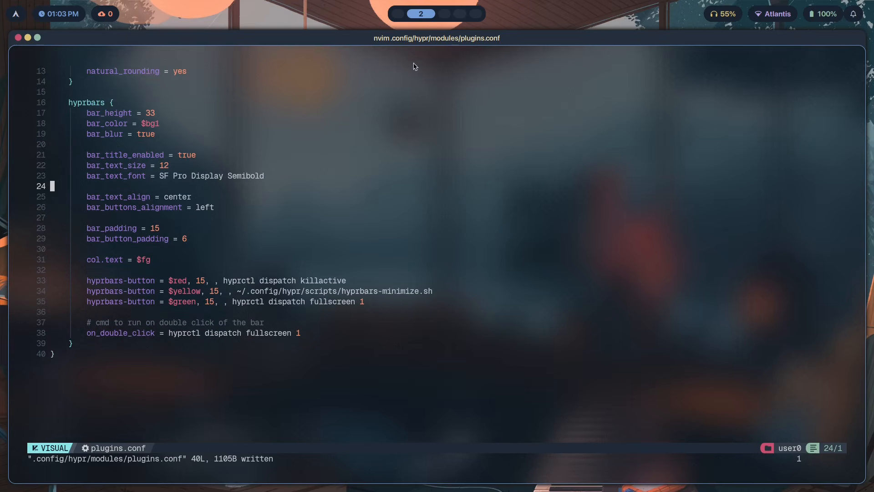
left_click(162, 175)
left_click(173, 169)
type("j:w")
key("Return")
key("super+Return")
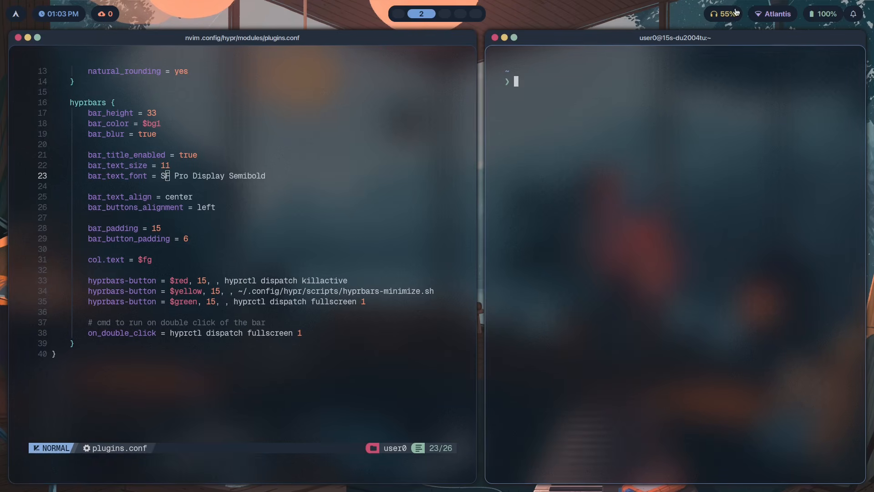
key("super+q")
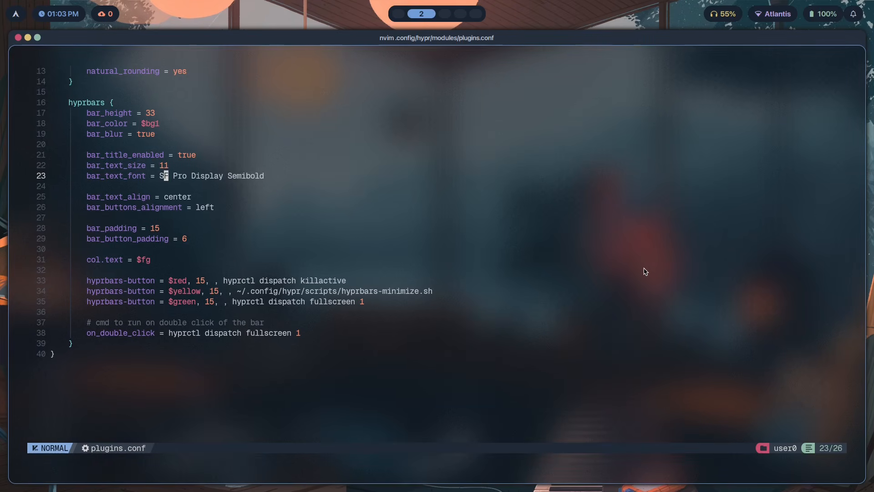
Undo the bar_text_size change and save plugins.conf
type("uj:w")
key("Return")
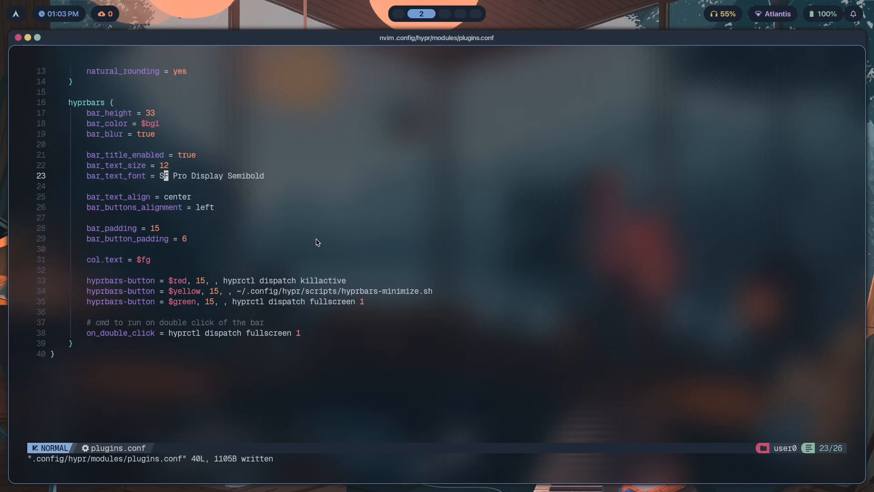
Set bar_text_align to left, save plugins.conf, and preview the title bar by opening and closing a terminal
left_click_drag(257, 176, 185, 179)
left_click(186, 194)
type("ciwlfe")
key("BackSpace")
key("BackSpace")
type("eft")
key("Escape")
type("j:w")
key("Return")
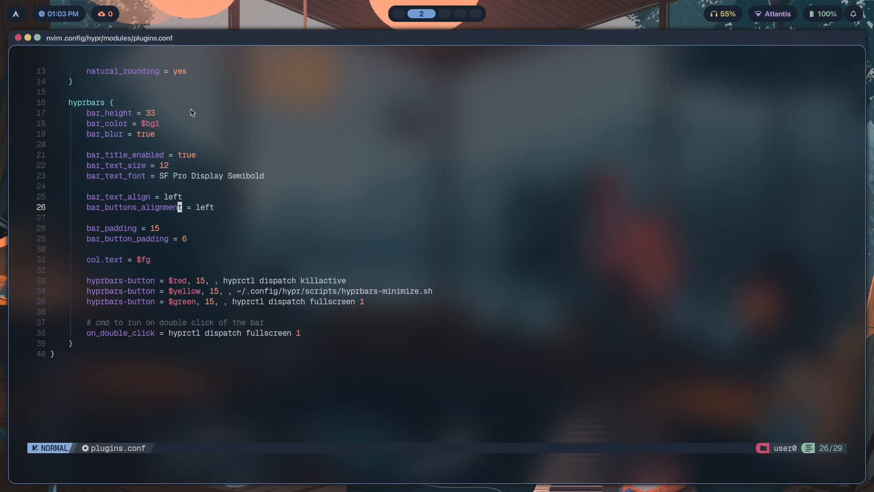
key("super+Return")
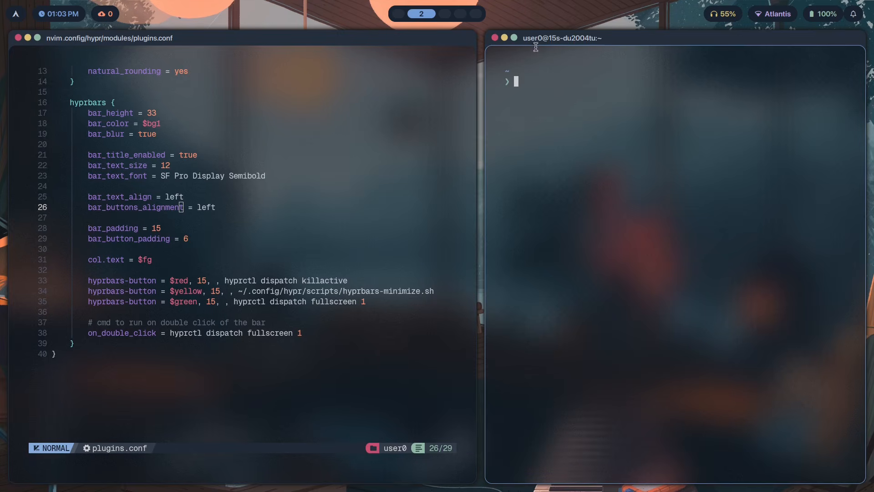
key("super+q")
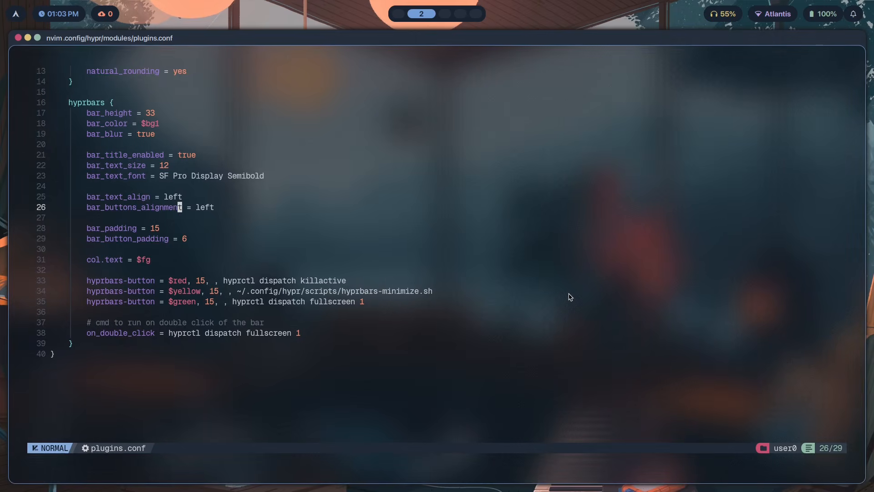
type("kbcwright")
Set bar_text_align to right, save plugins.conf, and preview it with a temporary terminal
key("Escape")
key("colon")
type("w")
key("Return")
key("super+Return")
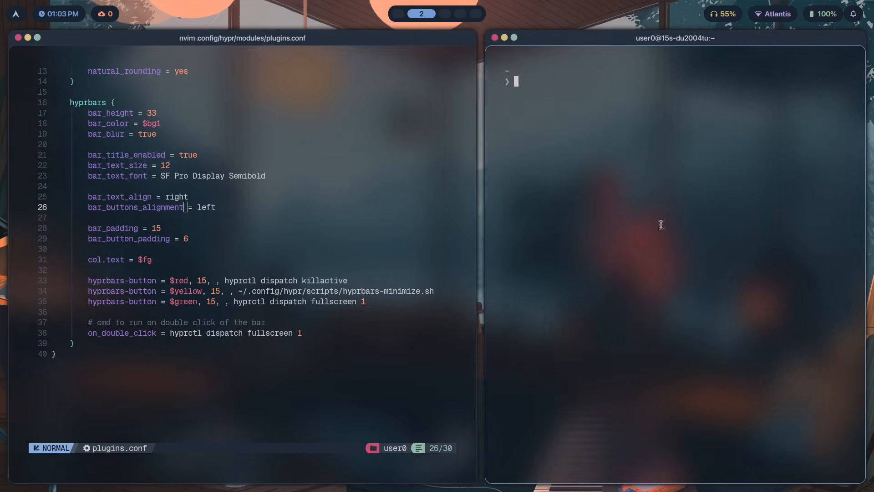
key("super+q")
Set bar_text_align back to center and save plugins.conf
key("k")
key("b")
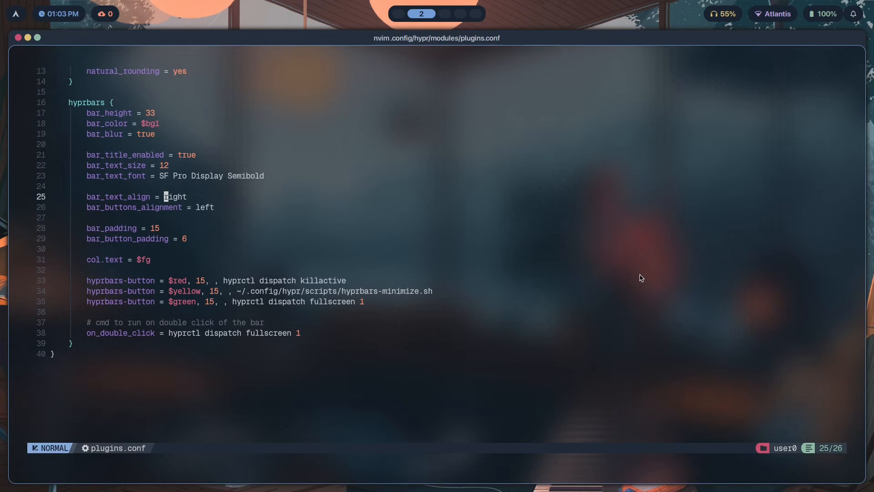
type("cw")
type("center")
key("Escape")
type("j:w")
key("Return")
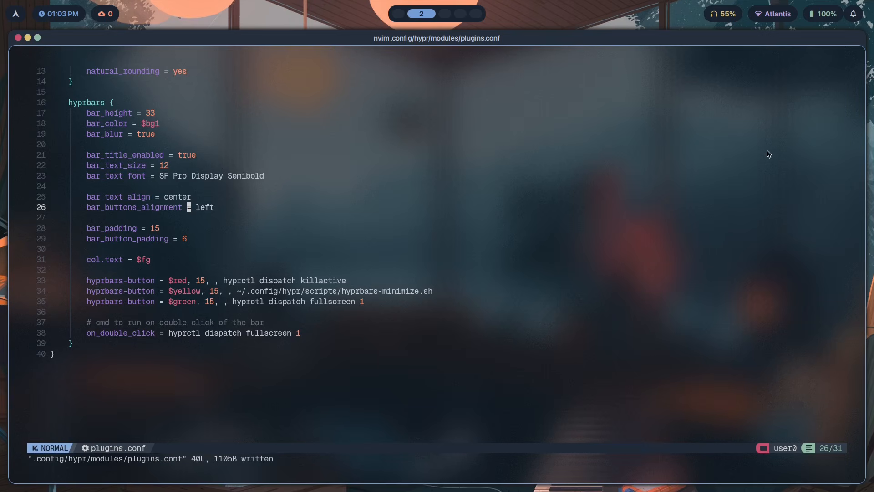
Try setting bar_buttons_alignment to center, preview it with a terminal, then undo and save plugins.conf
type("wcwcen")
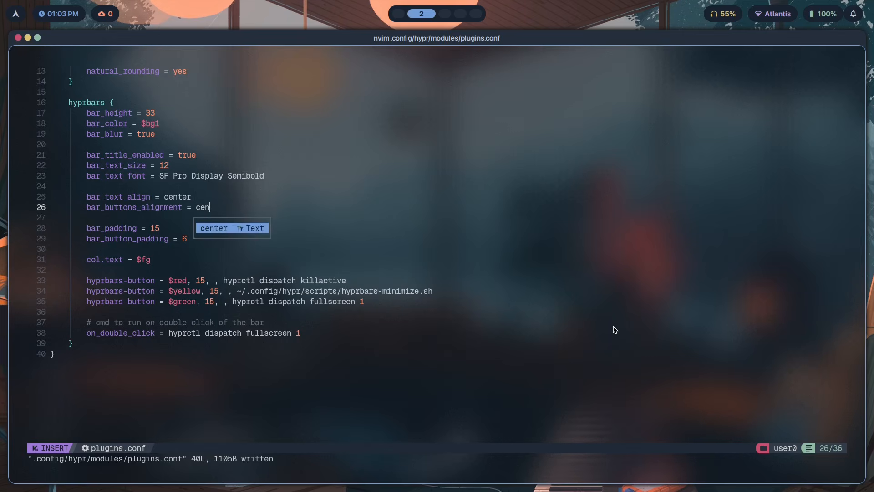
type("ter")
key("Escape")
type("j:w")
key("Return")
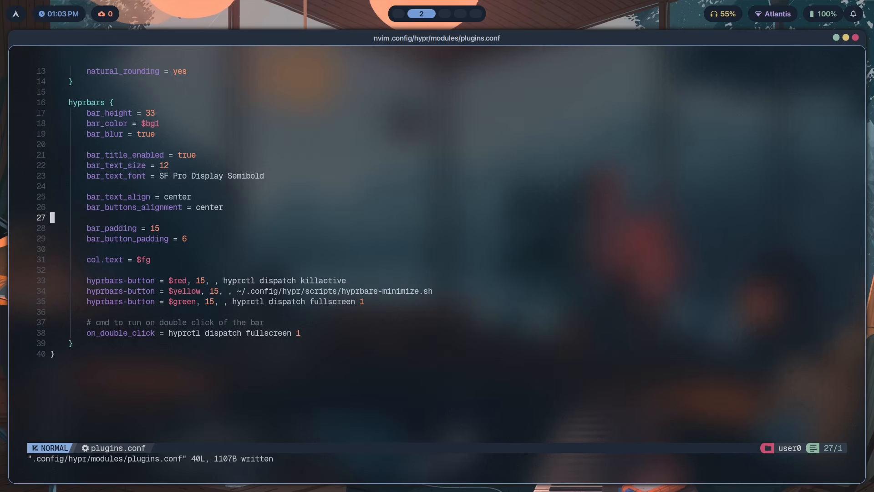
key("super+Return")
key("super+q")
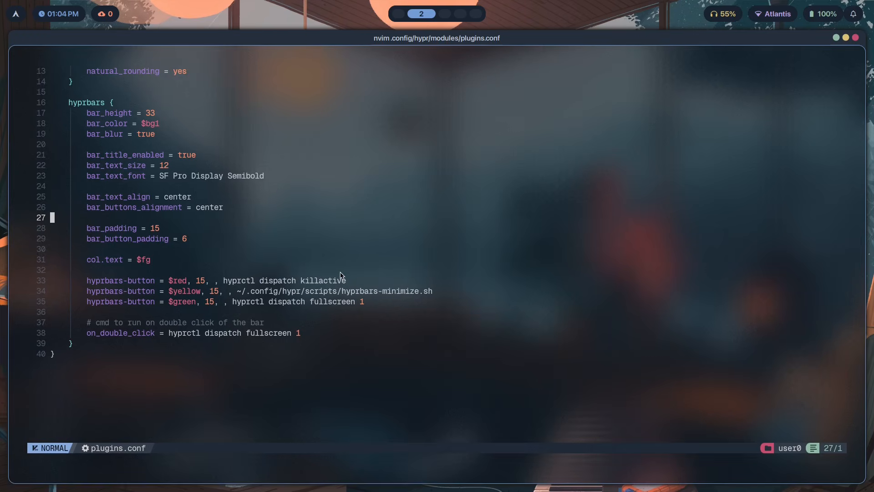
type("uj:w")
key("Return")
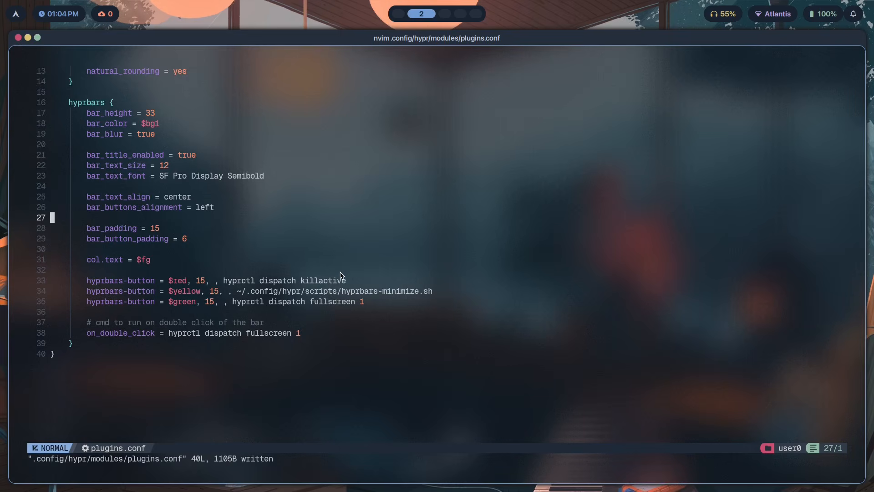
key("super+3")
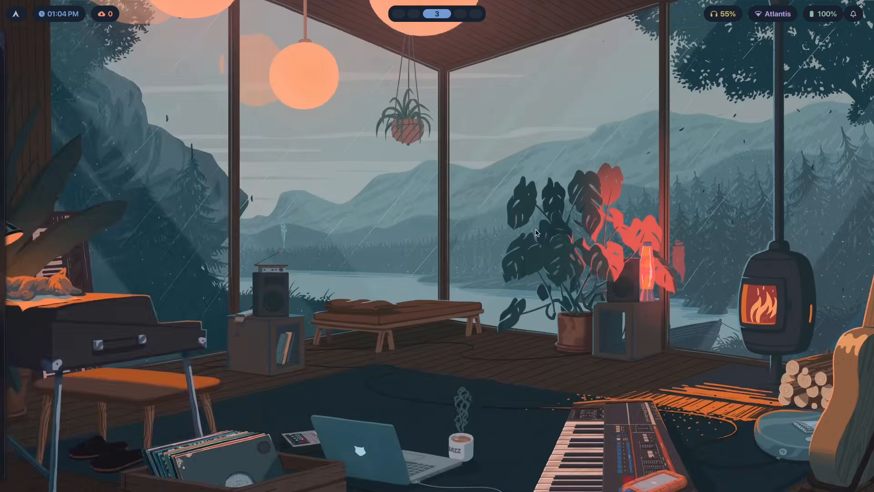
key("super+2")
left_click(186, 229)
left_click(196, 238)
left_click(196, 230)
scroll(701, 54, "up", 1)
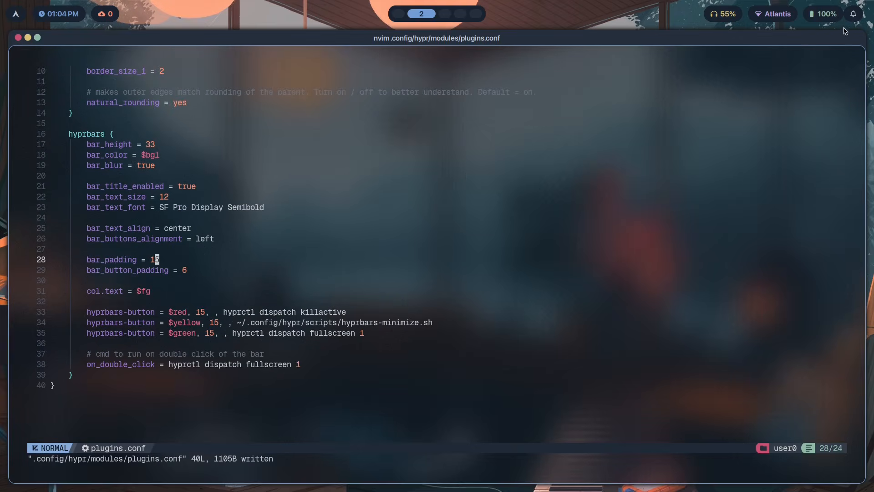
scroll(260, 214, "down", 2)
Try setting bar_padding to 30, then undo the change and save plugins.conf
left_click(191, 211)
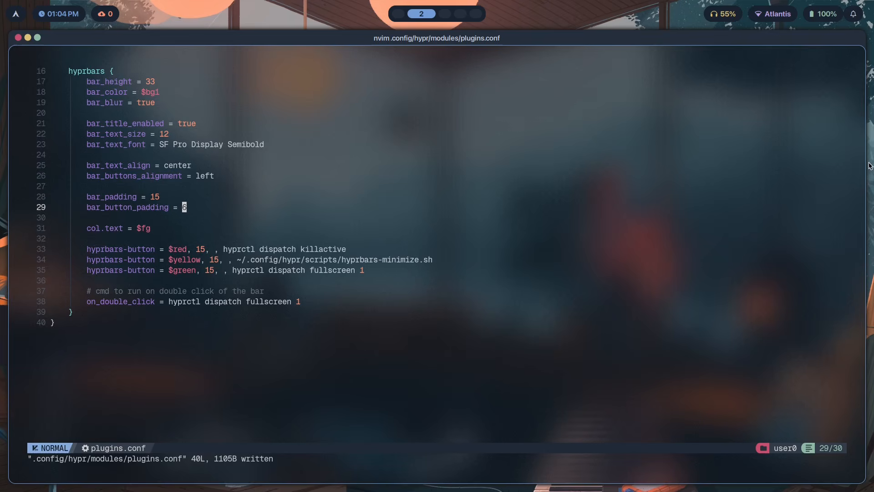
key("k")
key("d")
key("i")
key("w")
key("a")
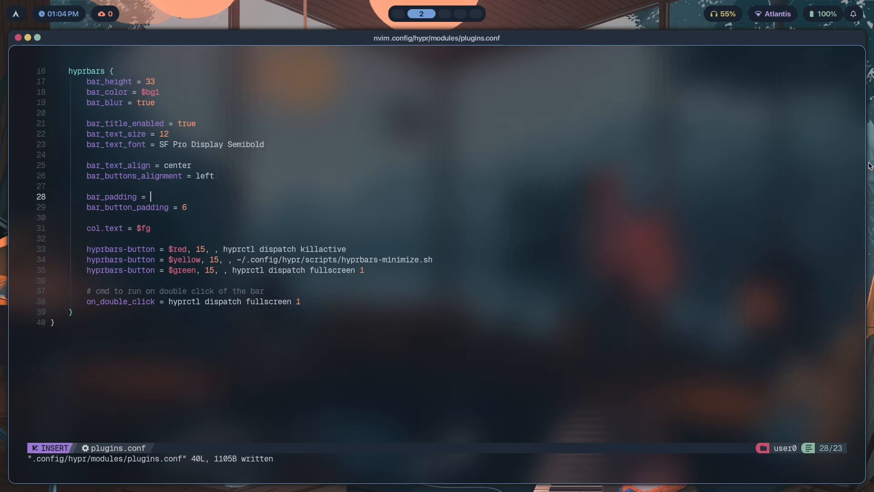
type("1")
key("BackSpace")
type("30")
key("Escape")
type(":w")
key("Return")
key("j")
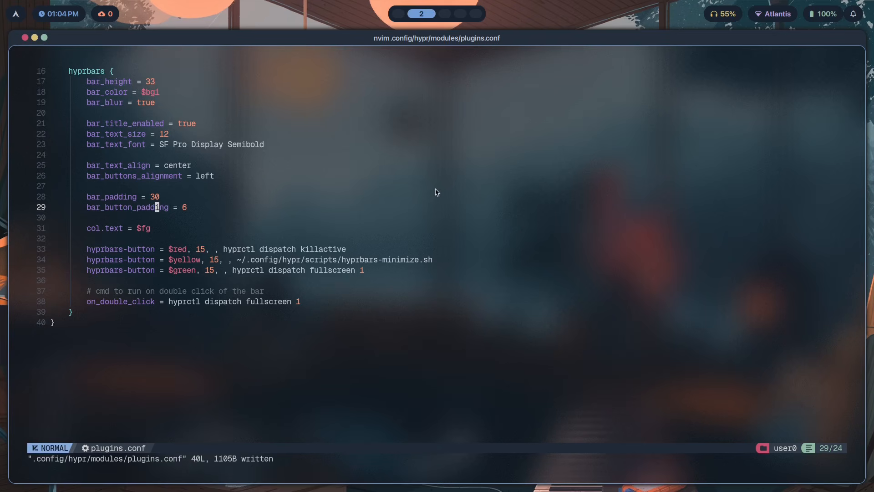
type("uuj:w")
key("Return")
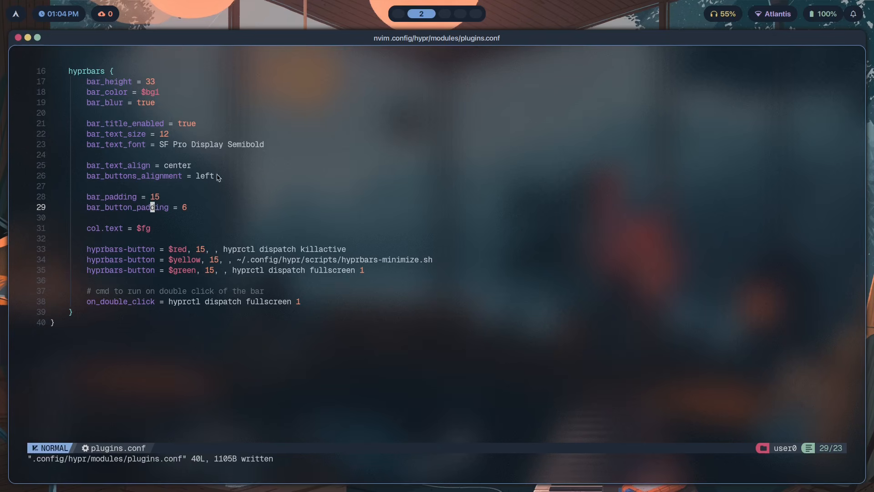
Try setting bar_button_padding to 15, then undo the change and save plugins.conf
left_click(200, 211)
type("cw15")
key("Escape")
type("j:w")
key("Return")
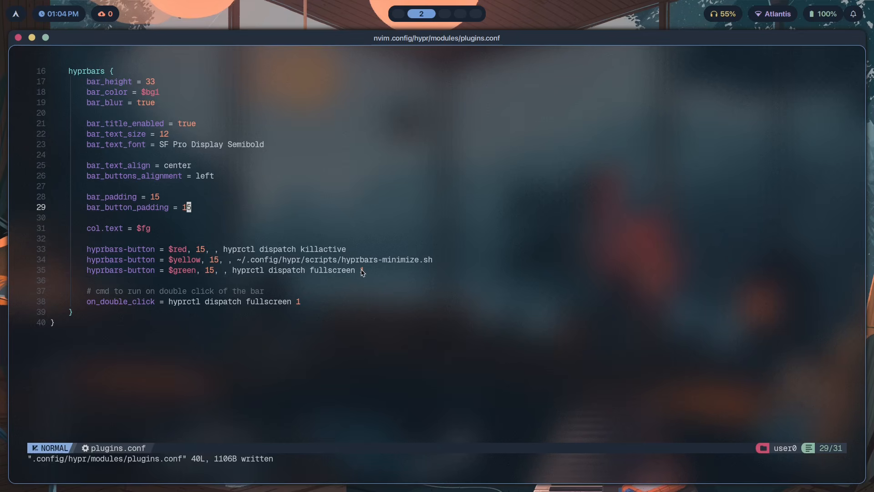
type("u:w")
key("Return")
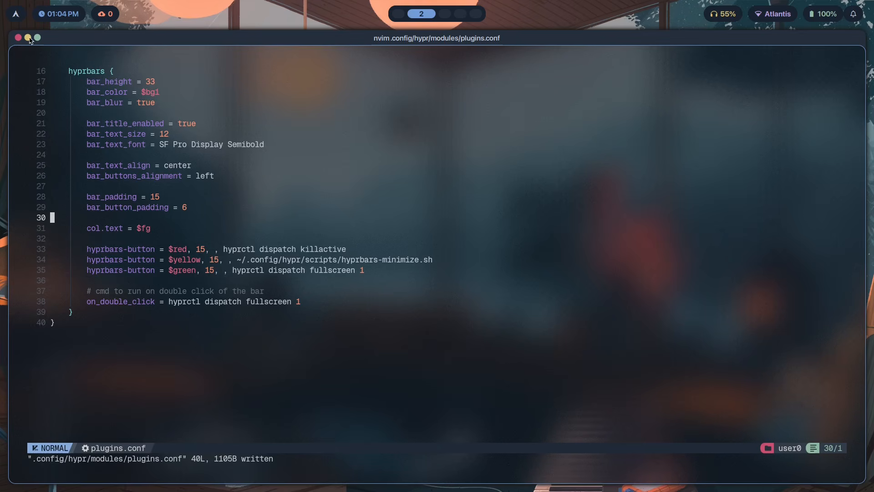
Examine the three hyprbars-button lines and their commands in plugins.conf
left_click(186, 230)
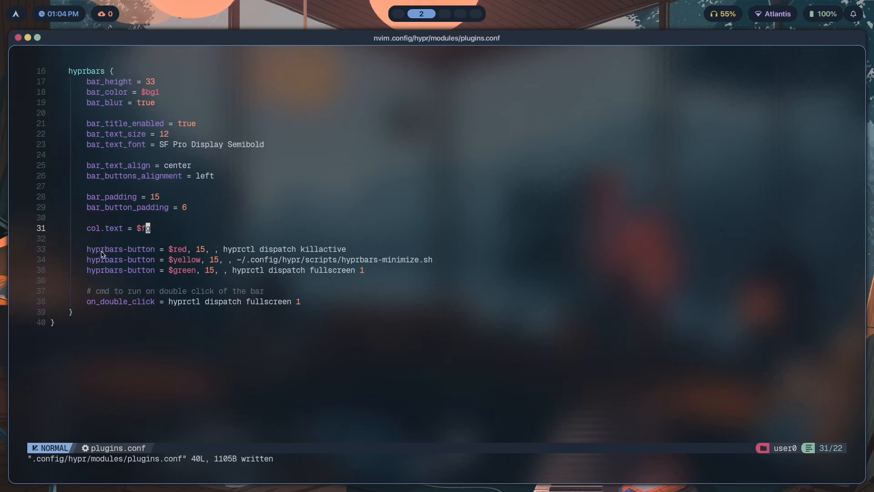
key("super+1")
scroll(414, 227, "up", 3)
key("super+2")
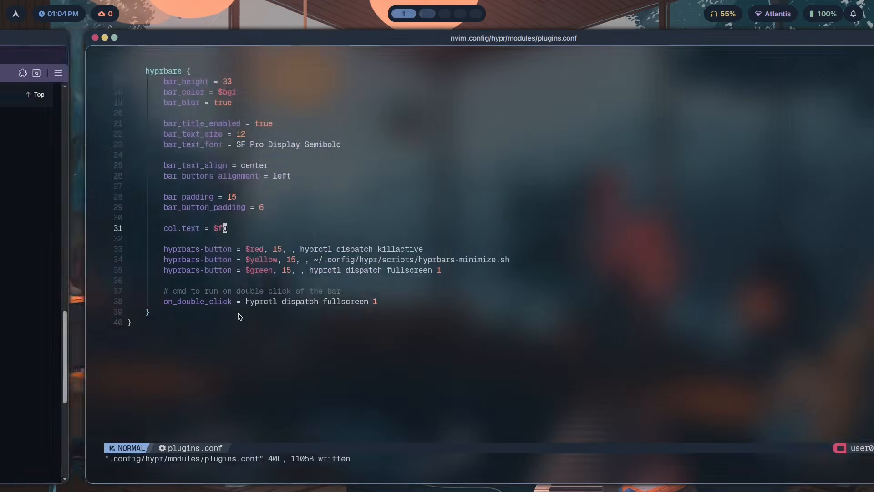
left_click(163, 271)
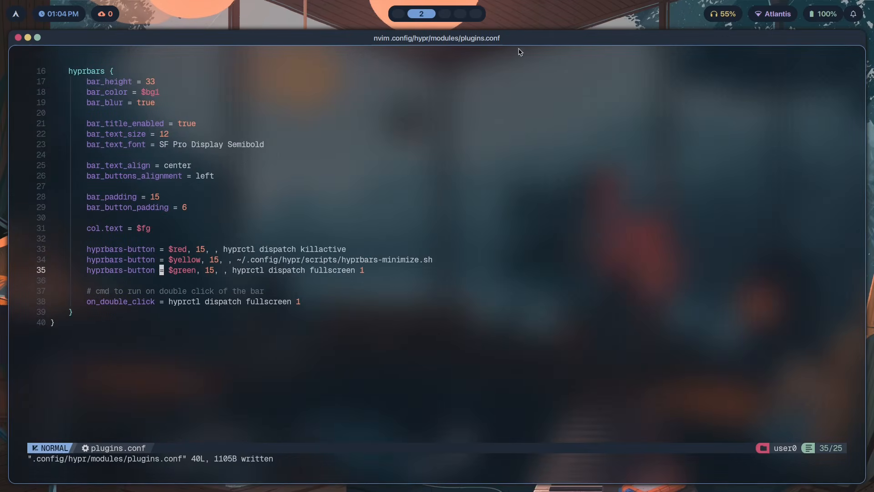
left_click(250, 292)
left_click_drag(367, 272, 34, 253)
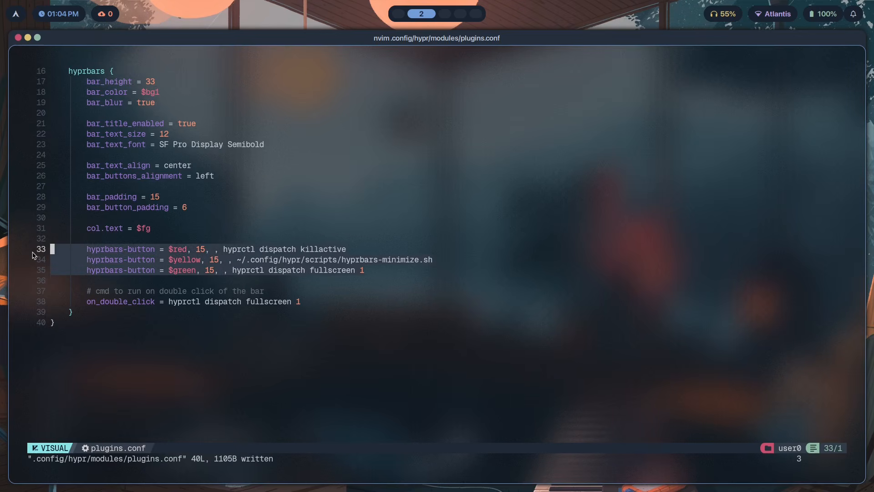
left_click(152, 263)
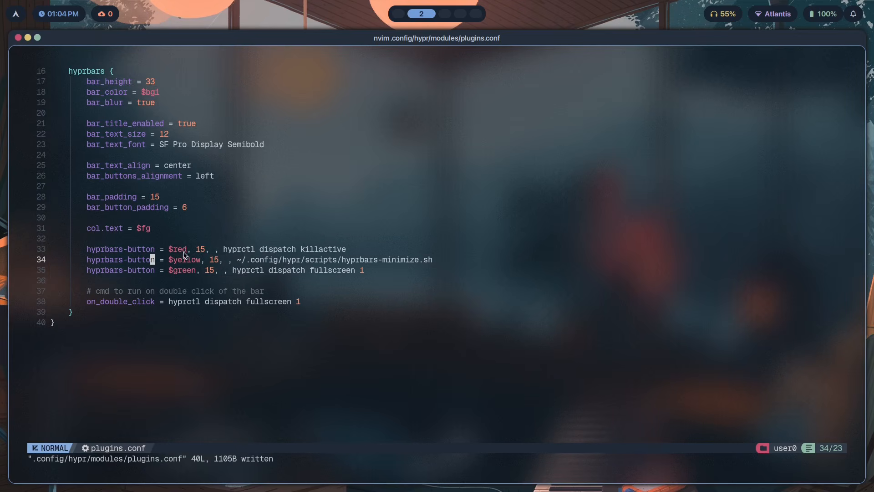
left_click_drag(364, 271, 37, 256)
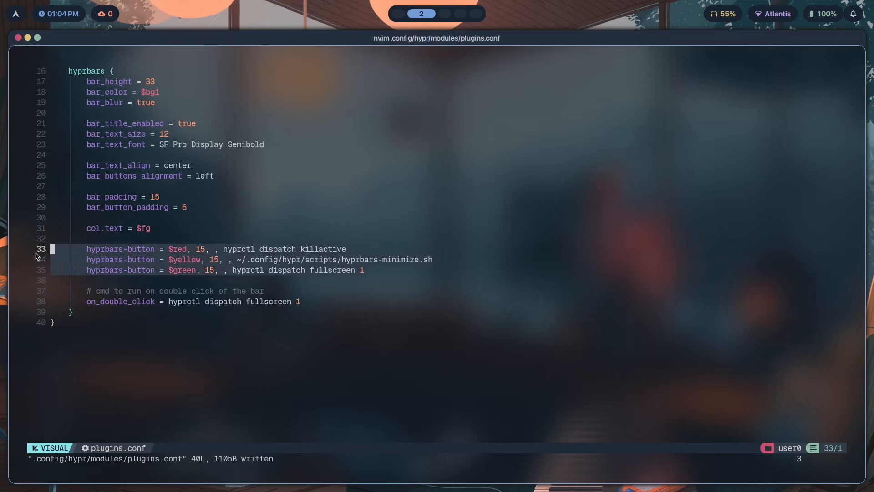
left_click(154, 253)
left_click_drag(383, 272, 207, 260)
left_click_drag(344, 249, 381, 261)
left_click(409, 270)
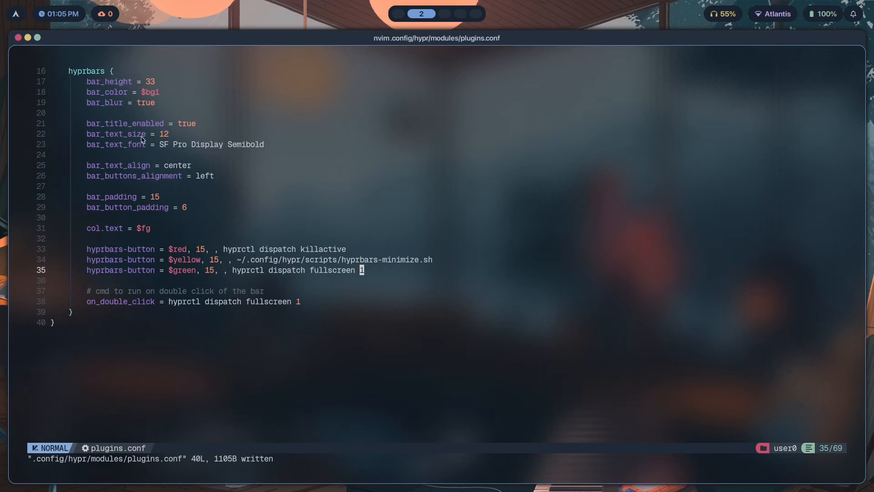
left_click(27, 39)
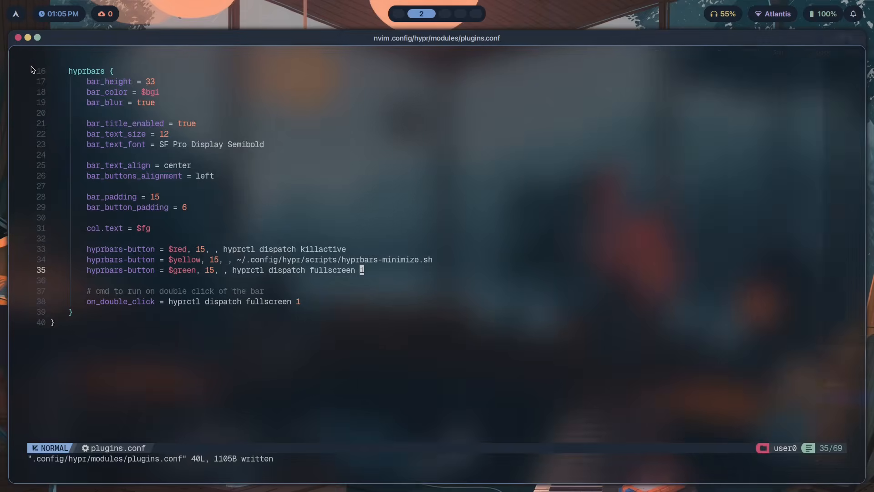
Open .config/hypr/scripts/hyprbars-minimize.sh in nvim from a new terminal
key("super+s")
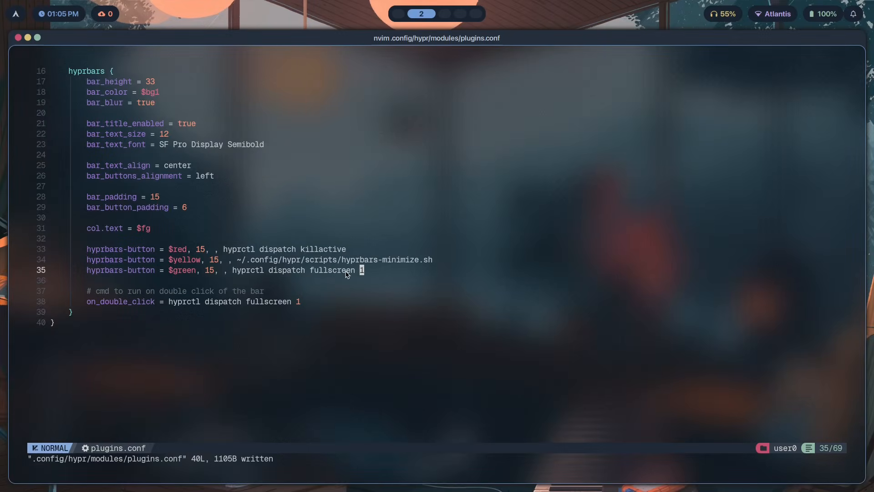
key("super+Return")
type("nvim ")
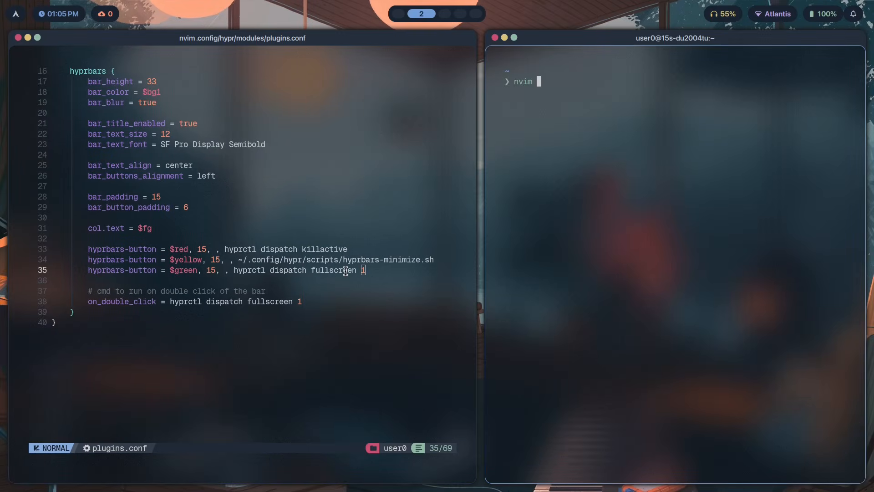
type(".config/")
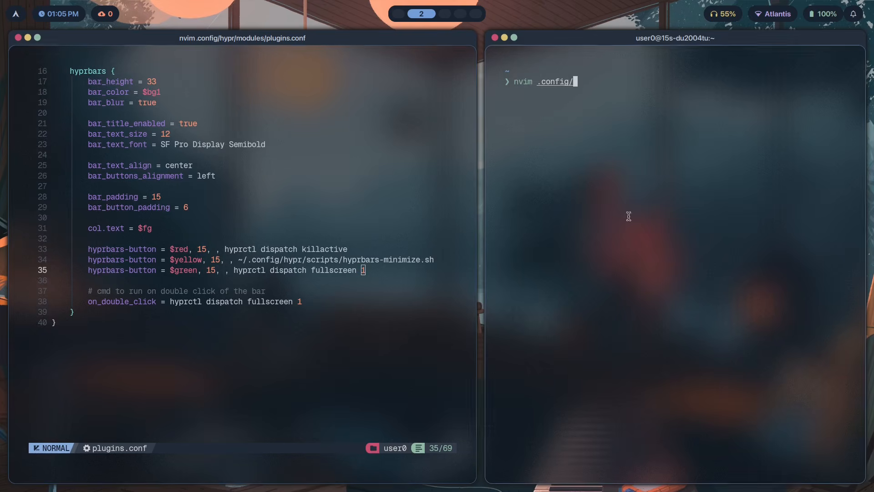
type("s")
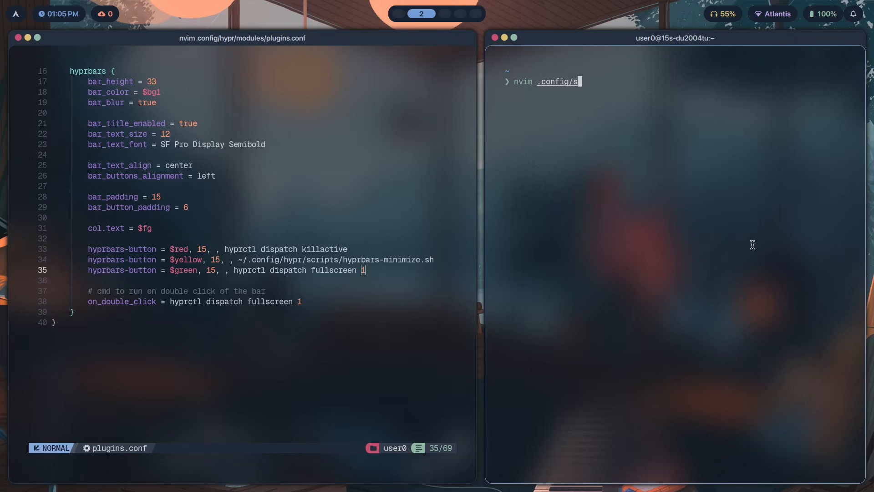
key("BackSpace")
type("hypr/script")
key("Tab")
type("hyprb")
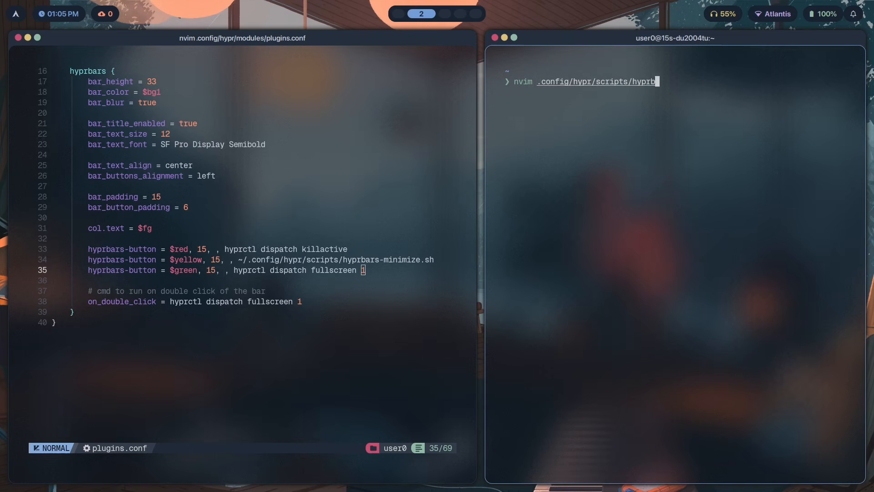
key("Tab")
key("Return")
key("Return")
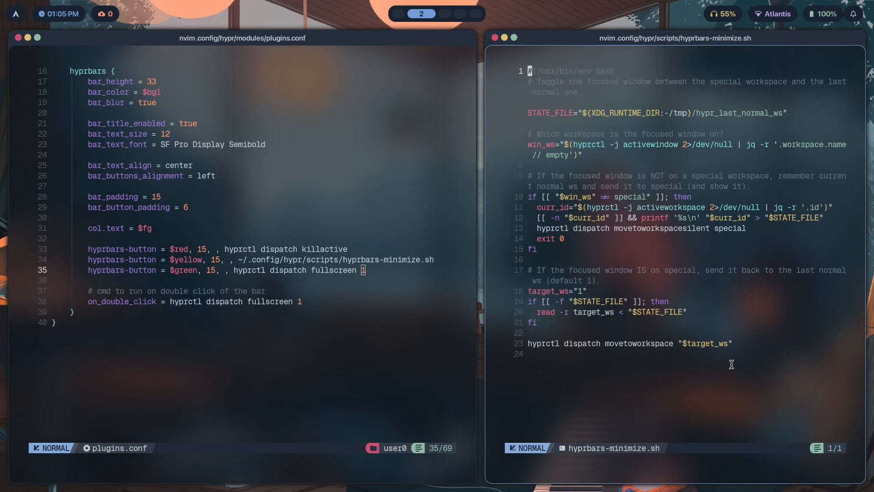
Widen the minimize-script window, enlarge its text and make it fullscreen
left_click_drag(617, 219, 539, 79)
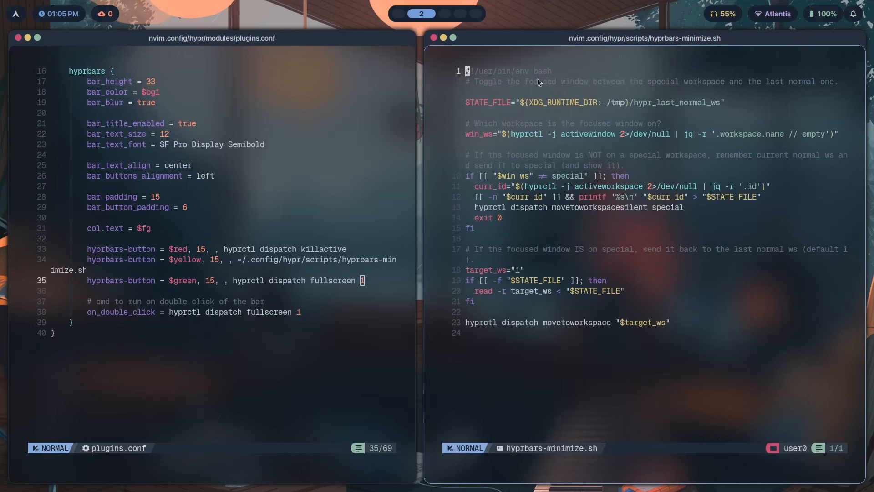
left_click_drag(727, 106, 467, 104)
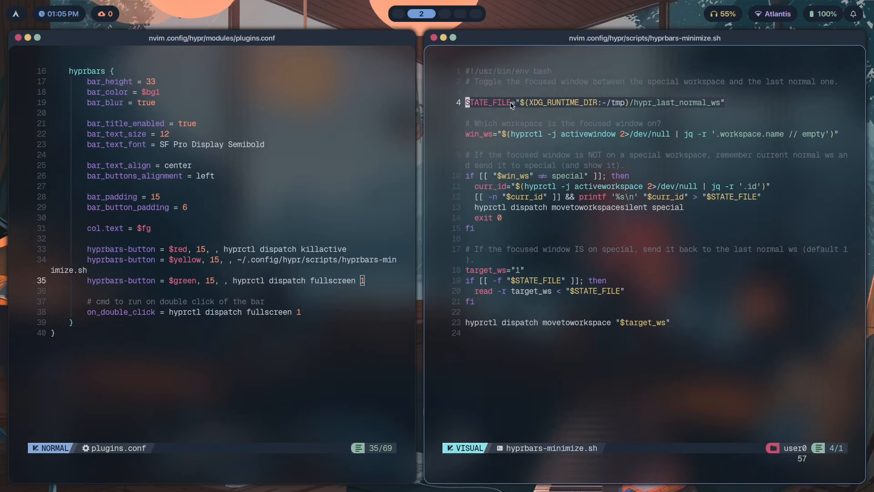
left_click(509, 103)
left_click_drag(472, 135, 829, 137)
left_click(602, 148)
left_click_drag(553, 209, 497, 177)
left_click(560, 206)
key("ctrl+equal")
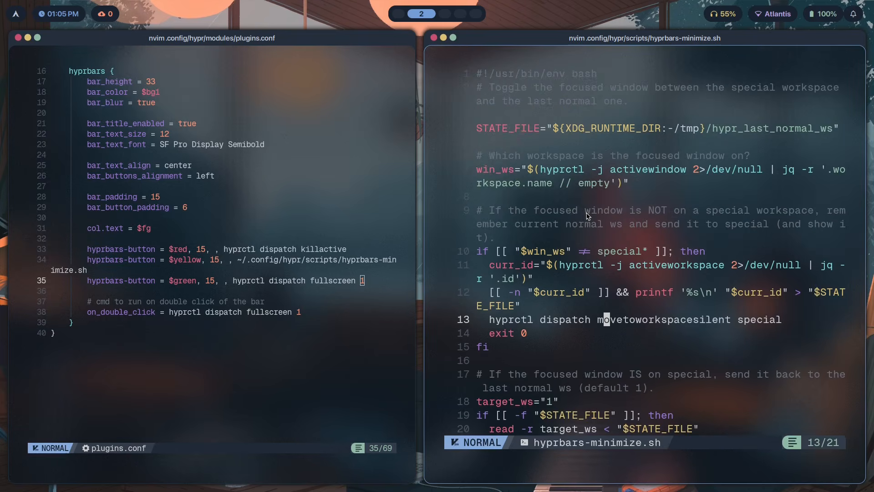
key("super+f")
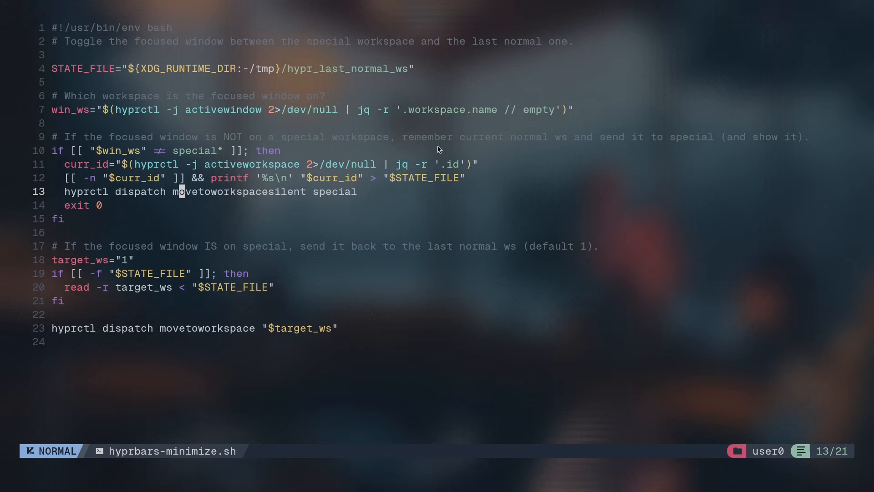
Delete "(and show it)" from the comment on line 9 of the minimize script
left_click_drag(412, 141, 570, 139)
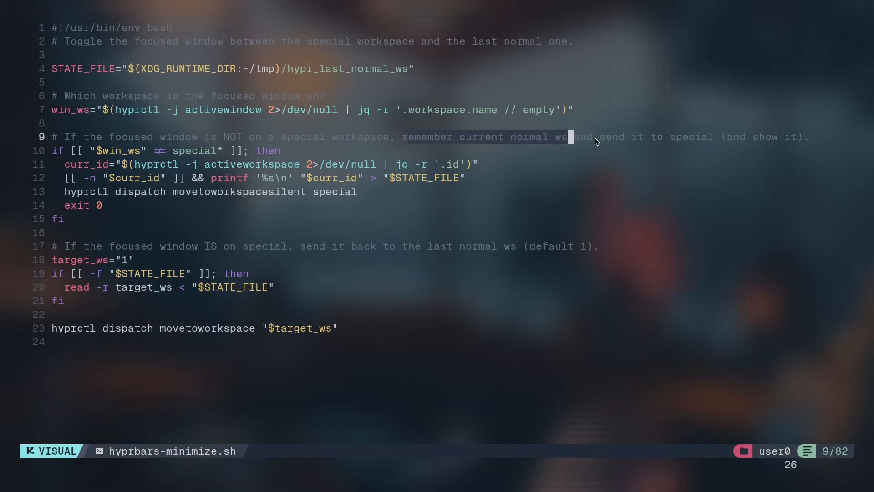
left_click(595, 139)
left_click_drag(164, 221, 77, 133)
left_click_drag(321, 194, 329, 193)
left_click_drag(668, 140, 799, 138)
key("Escape")
key("v")
key("b")
key("b")
key("b")
key("h")
key("h")
key("d")
Review the script's move-to-special and return-to-workspace logic, then close the script window
key("j")
left_click_drag(392, 164, 371, 226)
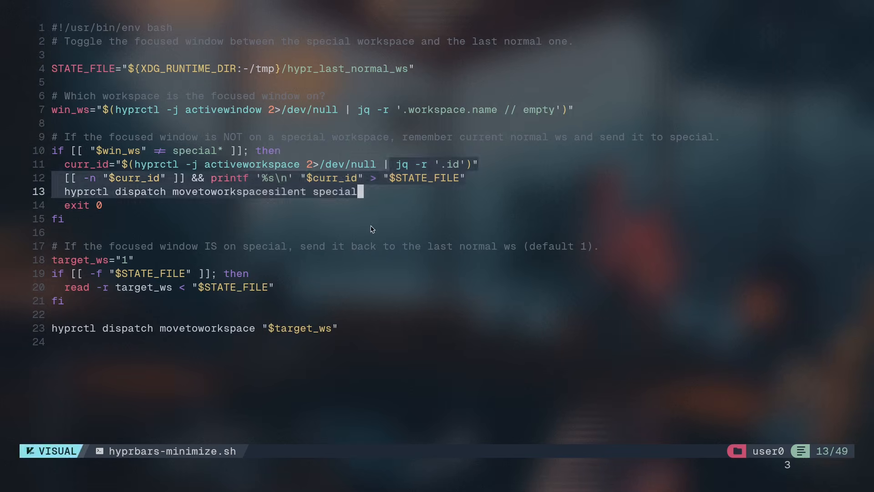
key("super+f")
left_click(445, 38)
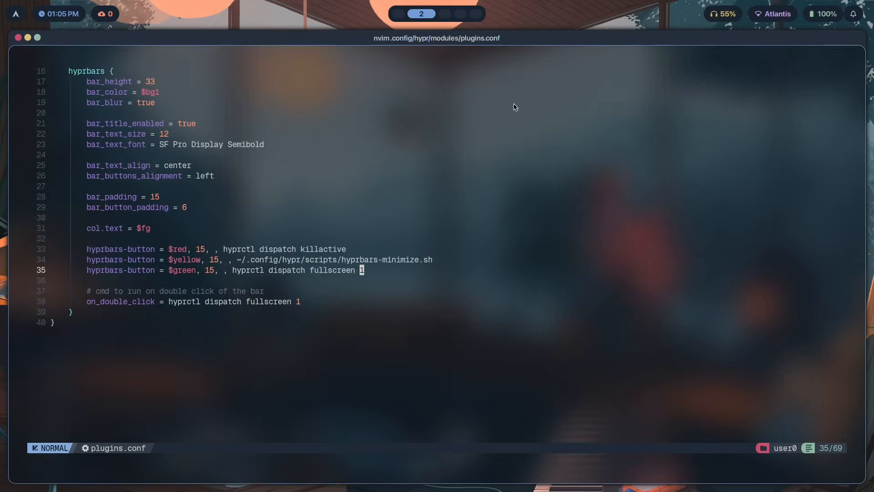
key("super+s")
left_click(505, 38)
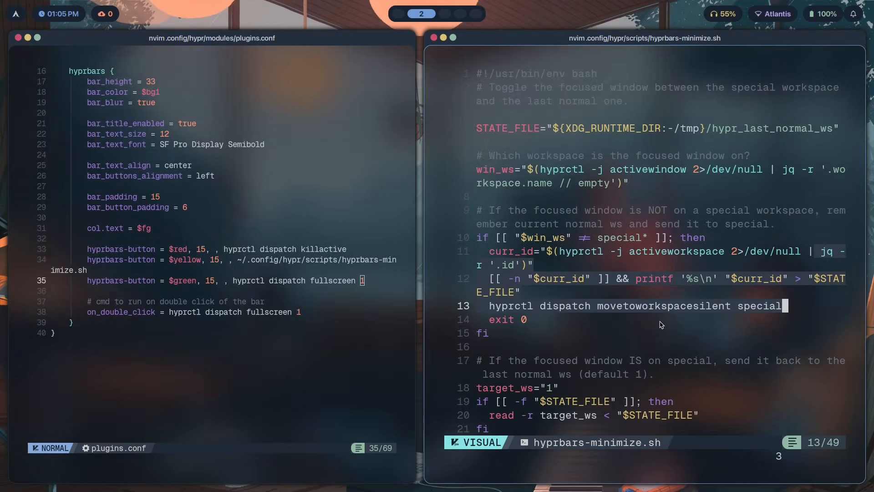
left_click(662, 323)
scroll(663, 255, "down", 1)
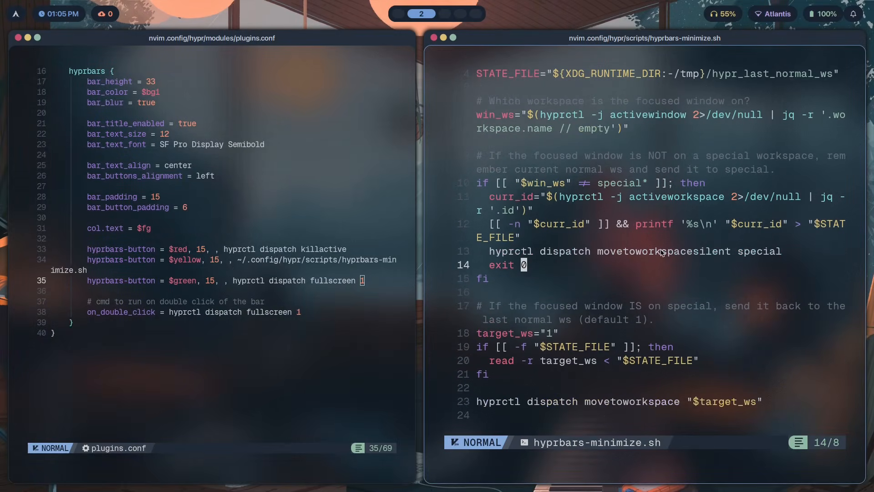
left_click_drag(542, 268, 569, 186)
left_click(621, 237)
scroll(673, 228, "down", 3)
scroll(575, 207, "up", 1)
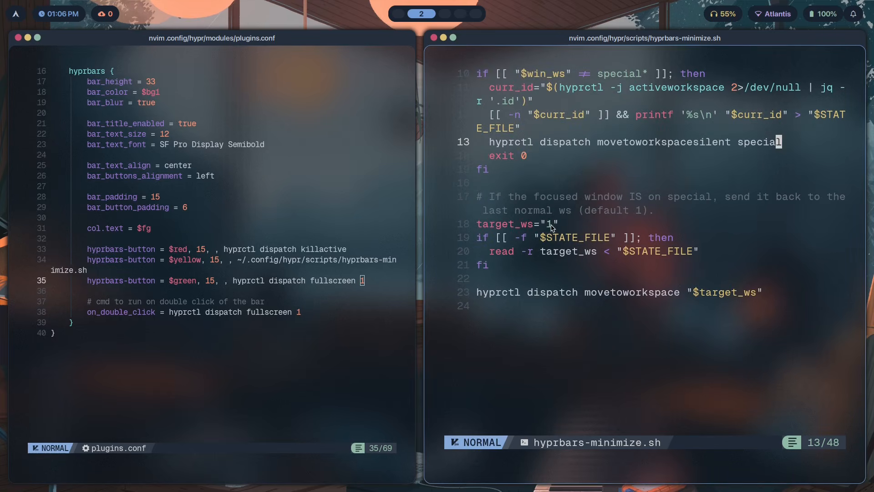
left_click_drag(727, 258, 617, 253)
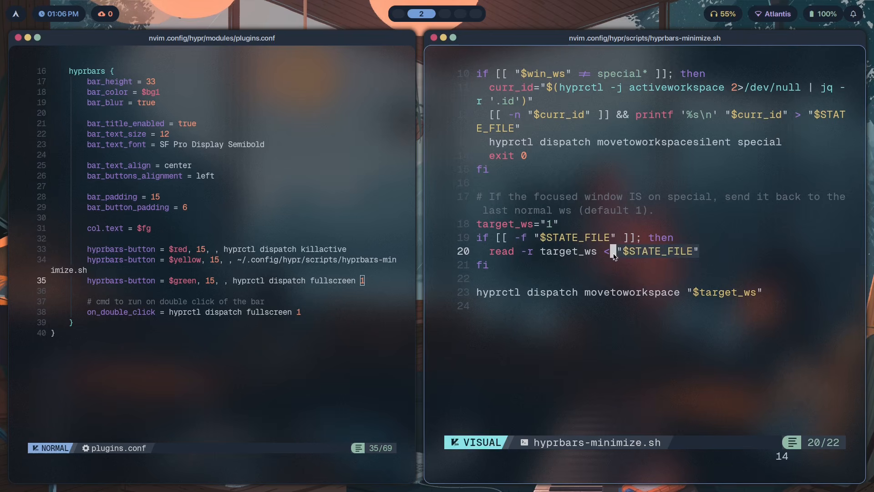
left_click(612, 273)
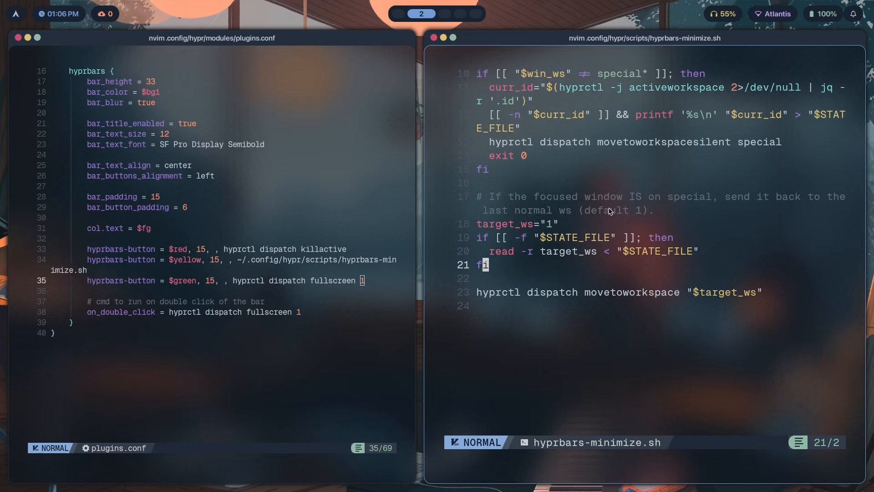
left_click(561, 313)
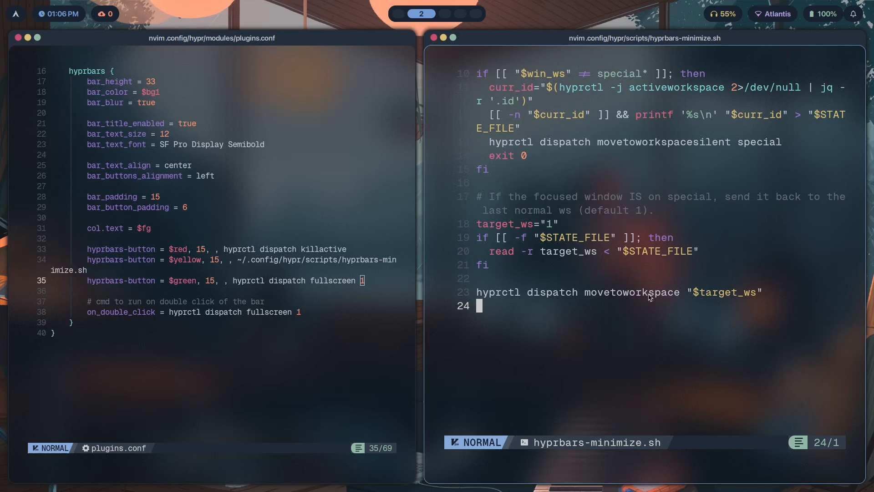
left_click_drag(574, 294, 683, 294)
left_click(718, 324)
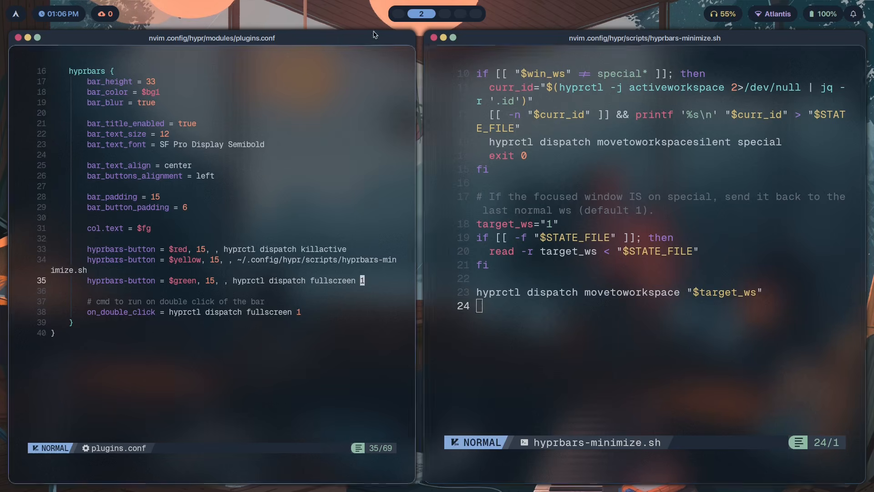
key("super+q")
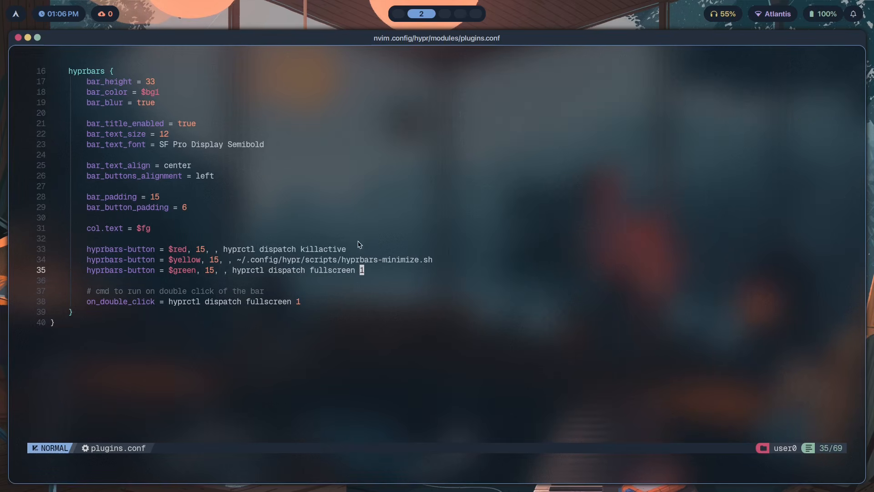
Switch back and forth between workspaces 2 and 3
scroll(359, 245, "down", 2)
left_click(390, 197)
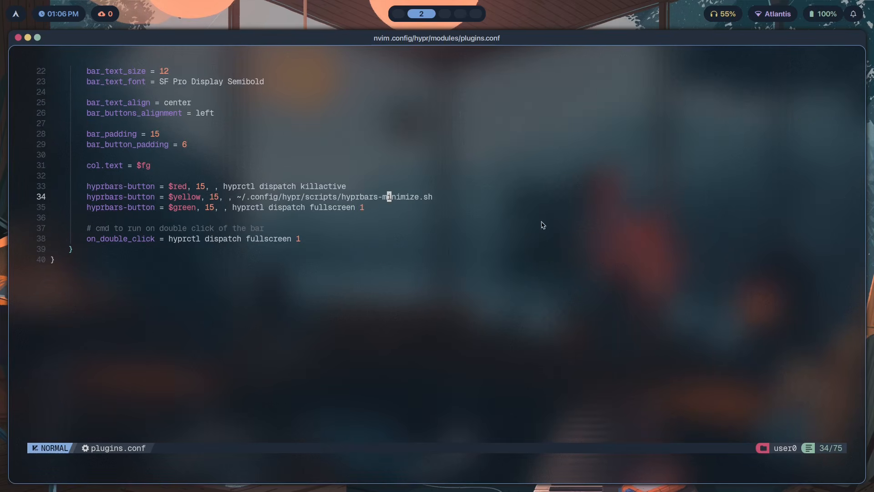
key("super+3")
key("super+2")
key("super+3")
key("super+2")
key("super+3")
key("super+2")
left_click(418, 218)
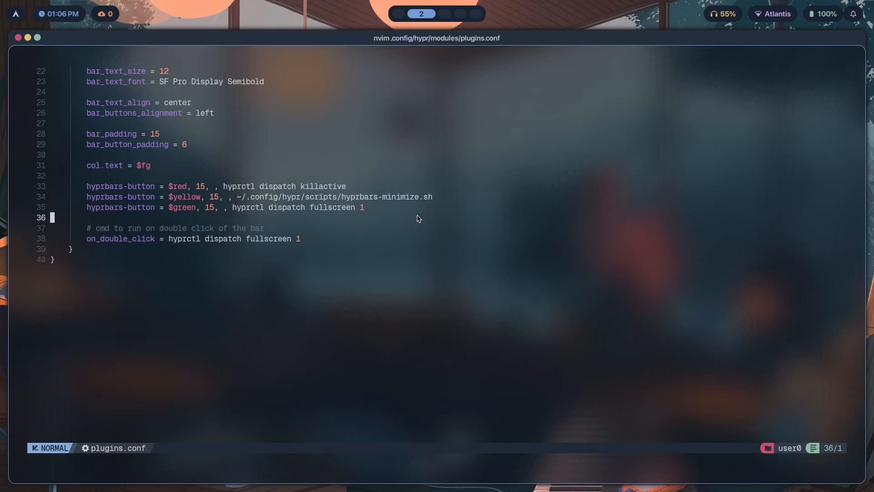
Switch to workspace 3 and apply the gruvbox-dark theme from the theme picker
key("super+3")
key("super+t")
key("Down")
key("Down")
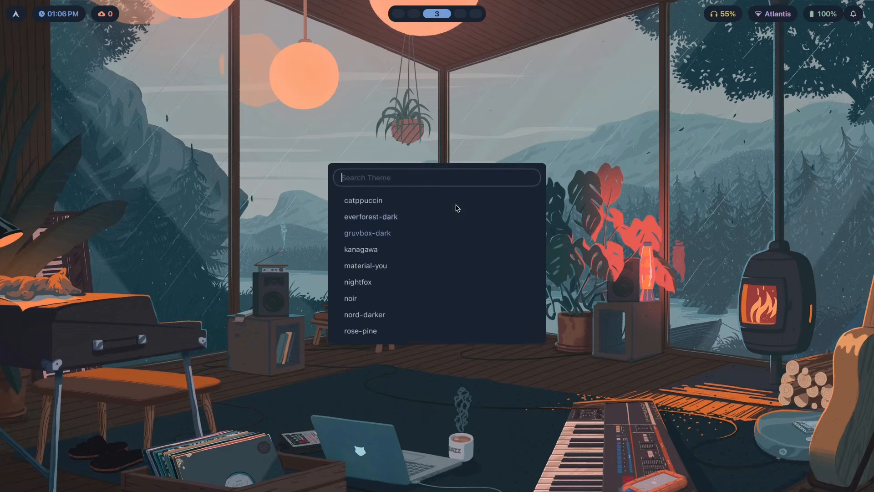
key("Return")
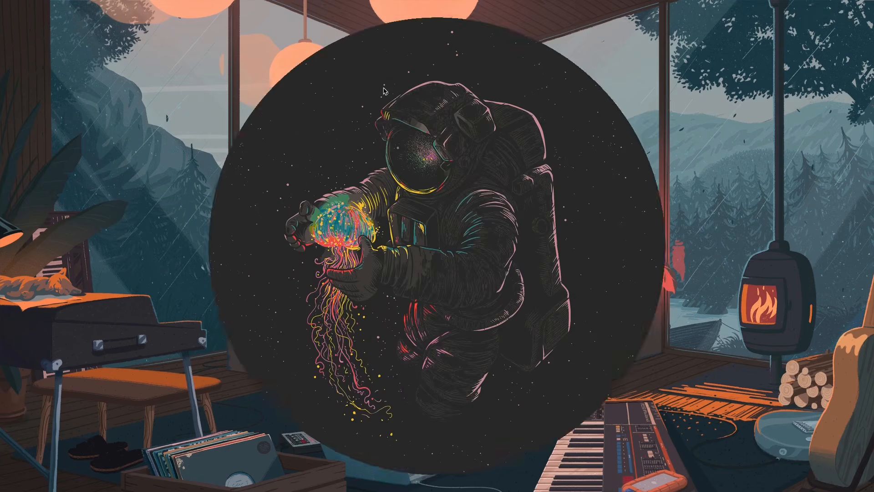
Search the theme picker for nightfox and apply it
key("super+t")
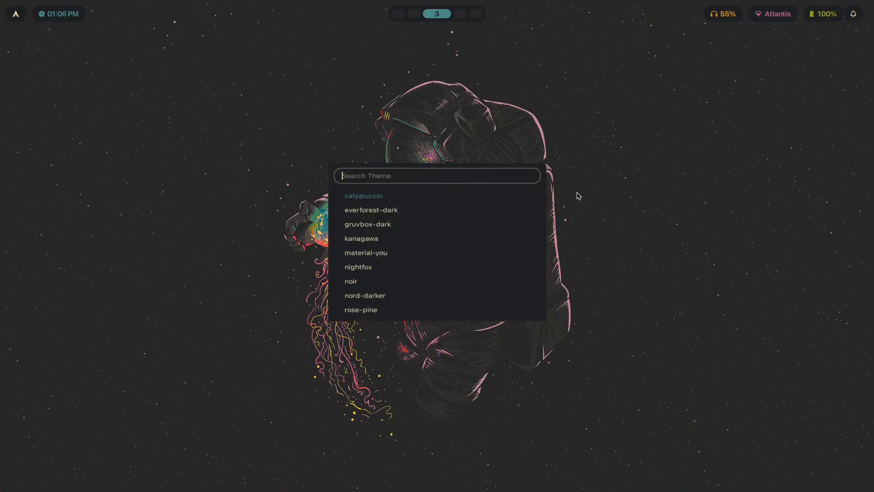
type("ni")
key("Return")
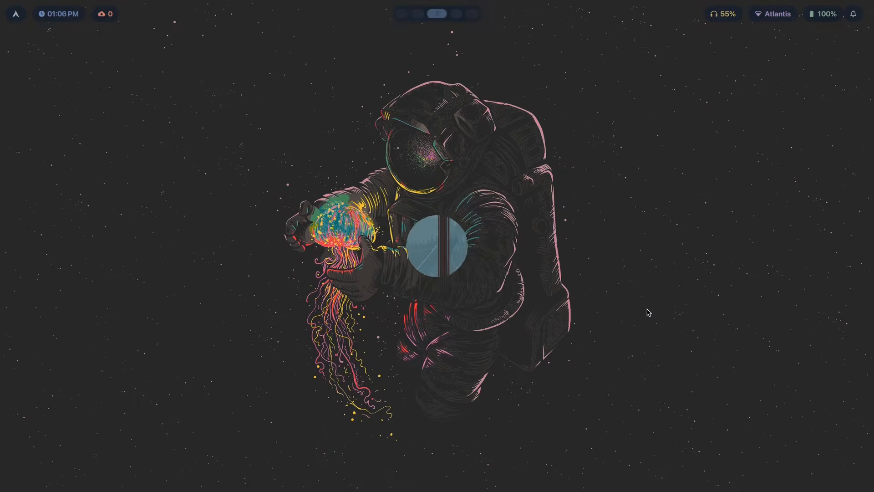
Highlight the green button's fullscreen command in plugins.conf
left_click_drag(88, 239, 253, 240)
left_click(294, 246)
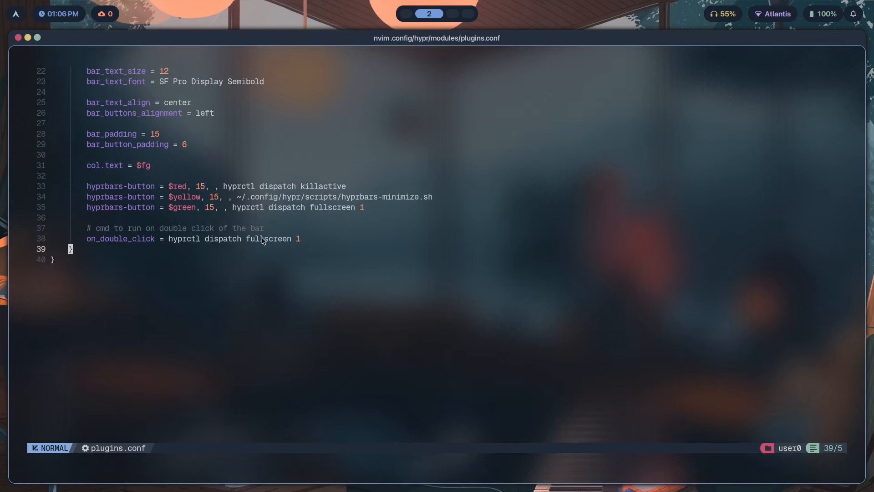
left_click_drag(385, 204, 175, 208)
left_click(175, 207)
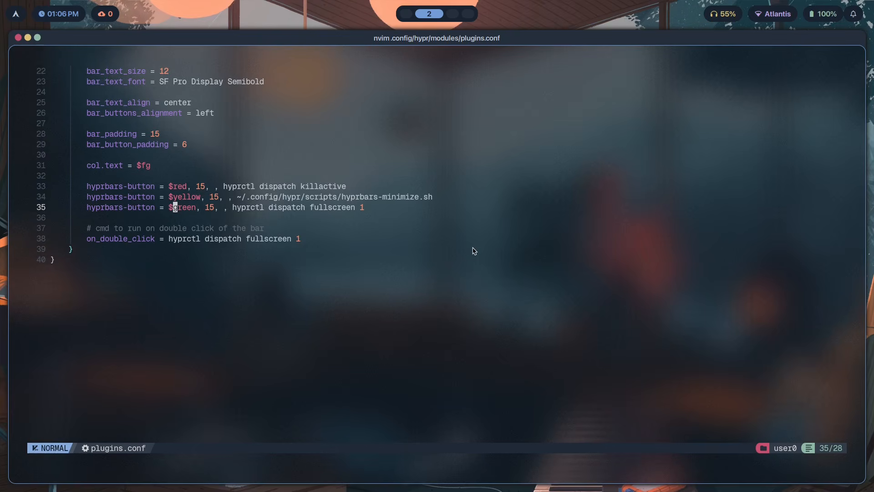
Run hyprctl dispatch in a new terminal, then close the terminal
key("super+Return")
type("hyprctl dispatch")
key("Return")
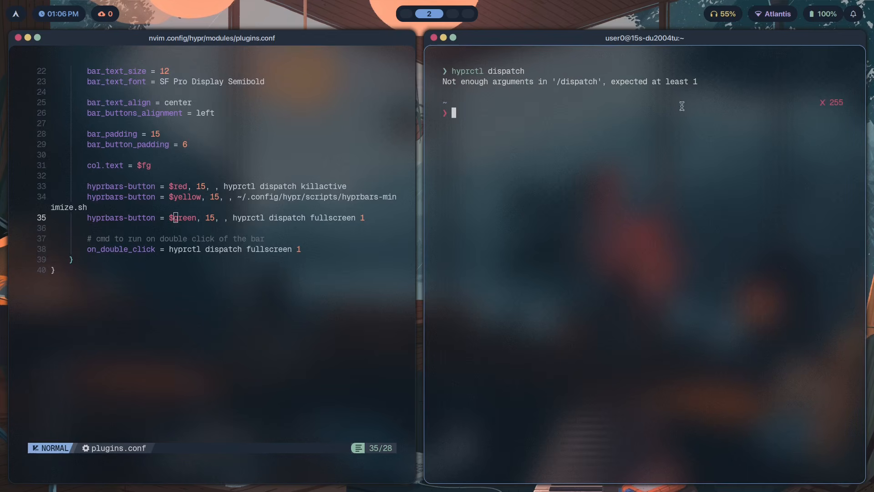
key("super+q")
Open a new browser tab and enter hyprctl dispatchers as a search
key("super+1")
key("ctrl+t")
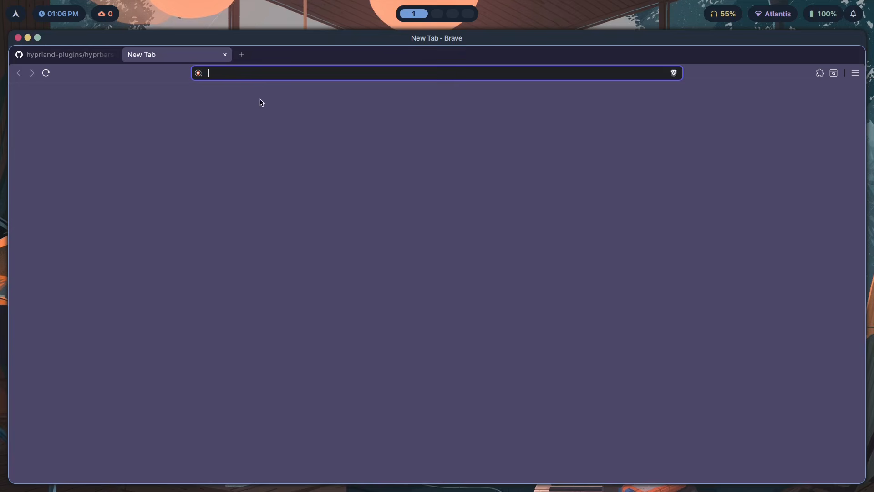
type("hyprctl dispatchers")
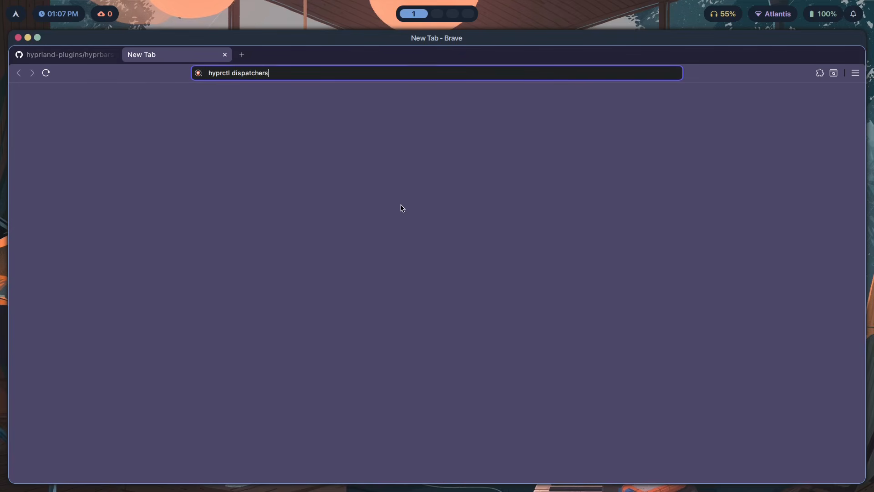
Compare the hyprbars property table on GitHub with the settings in plugins.conf
key("super+2")
key("shift+g")
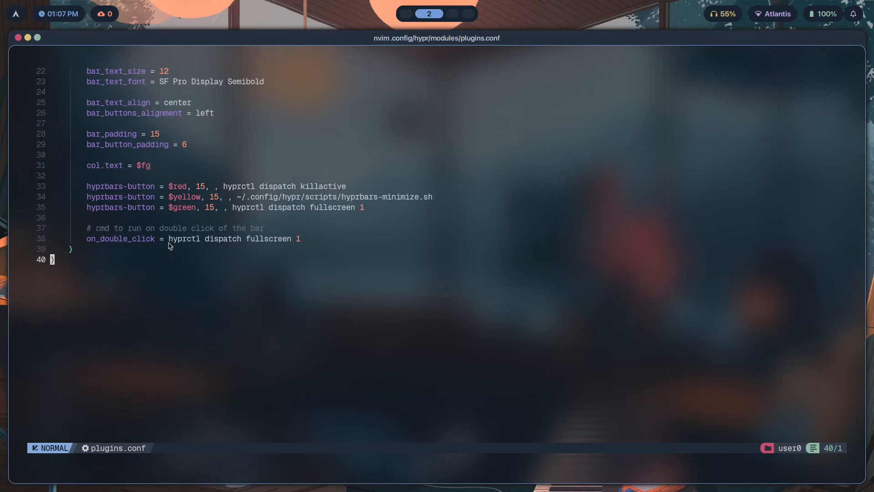
left_click(257, 241)
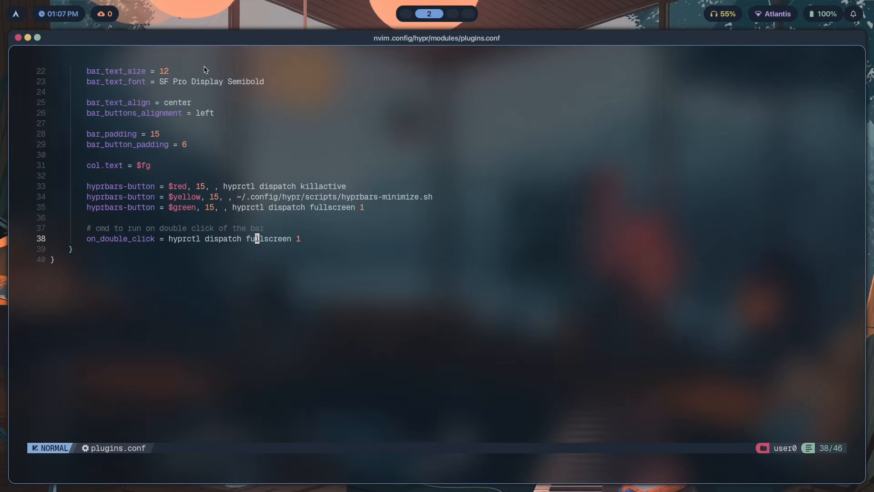
key("shift+g")
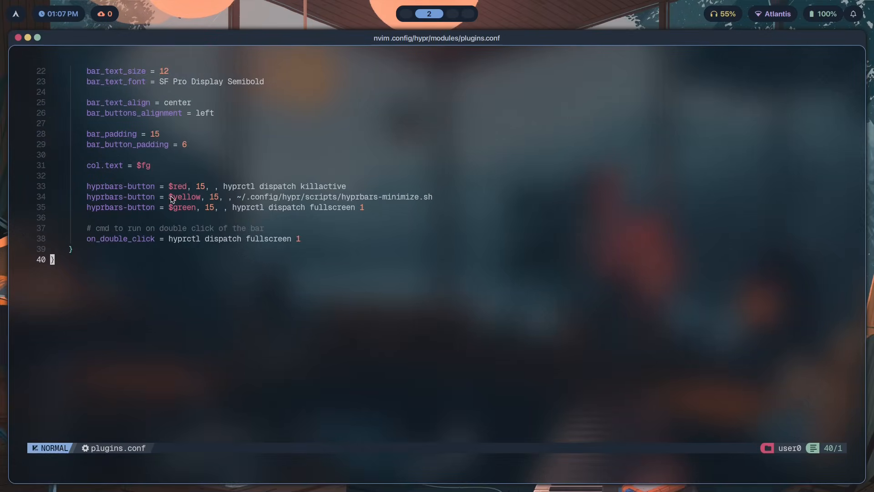
left_click_drag(124, 251, 98, 113)
left_click(212, 207)
scroll(398, 256, "up", 6)
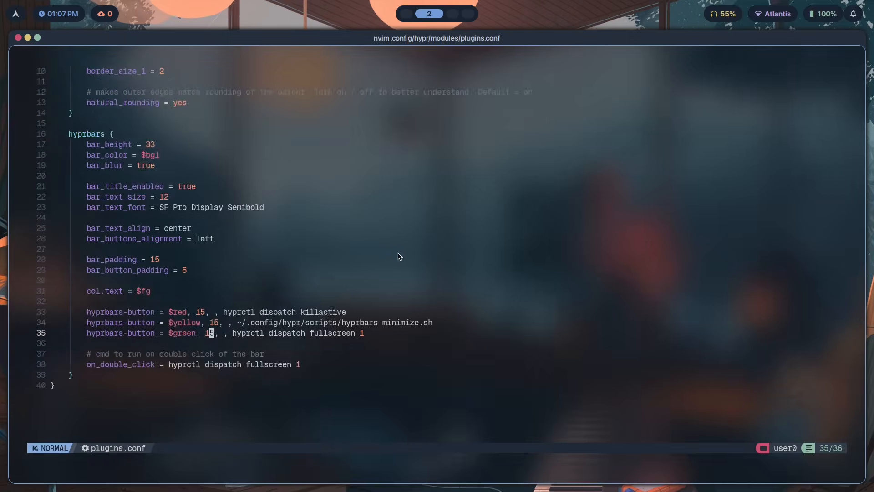
key("super+1")
key("ctrl+Tab")
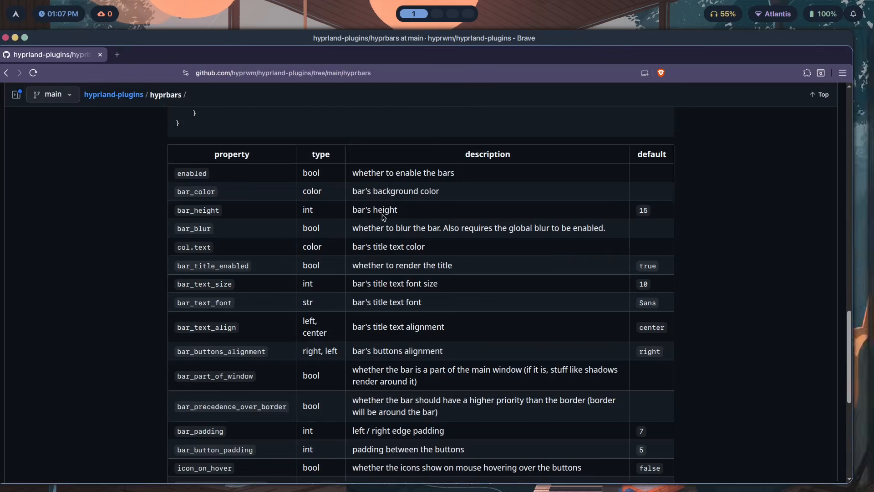
key("super+2")
scroll(439, 214, "down", 3)
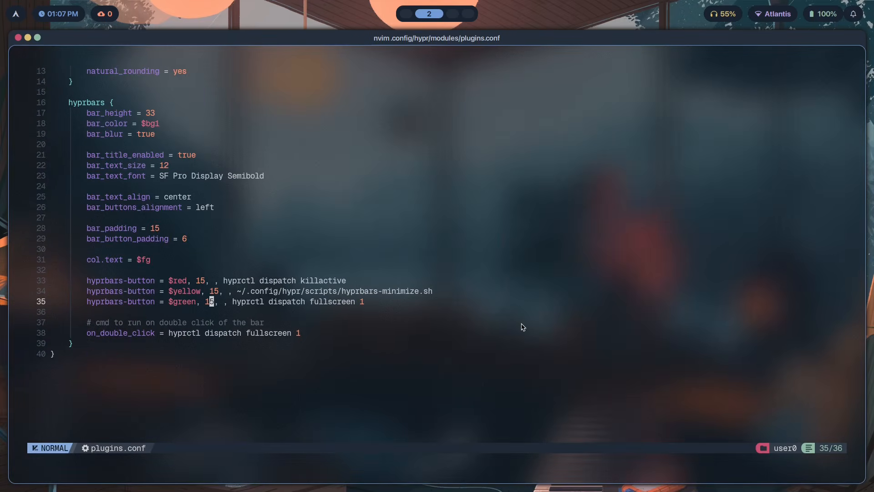
scroll(481, 82, "up", 4)
scroll(386, 205, "down", 4)
Save and quit plugins.conf, then close the terminal window
key("j")
key("j")
key("j")
key("j")
type(":wq")
key("Return")
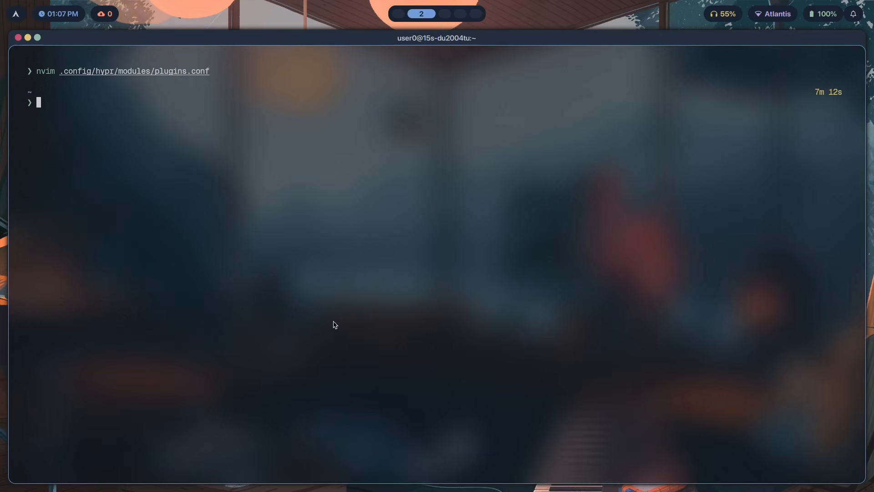
key("super+q")
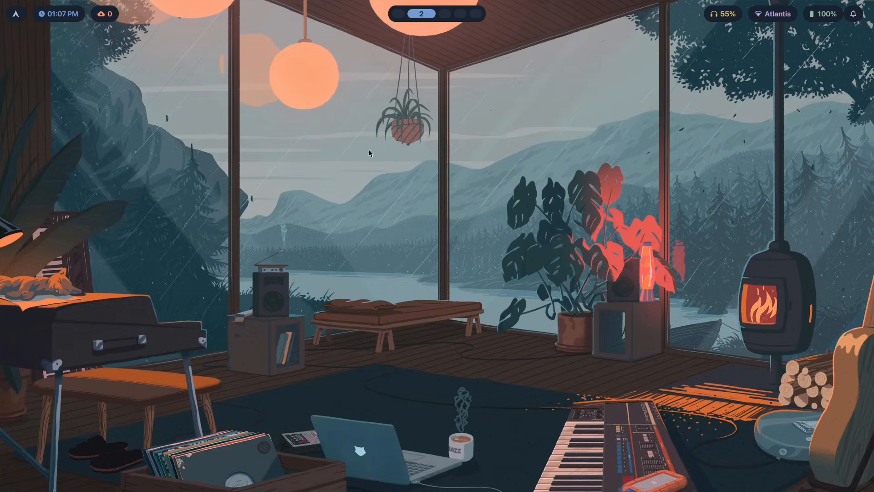
Open the theme picker and apply the everforest-dark theme
key("super+t")
key("Down")
key("Down")
key("Up")
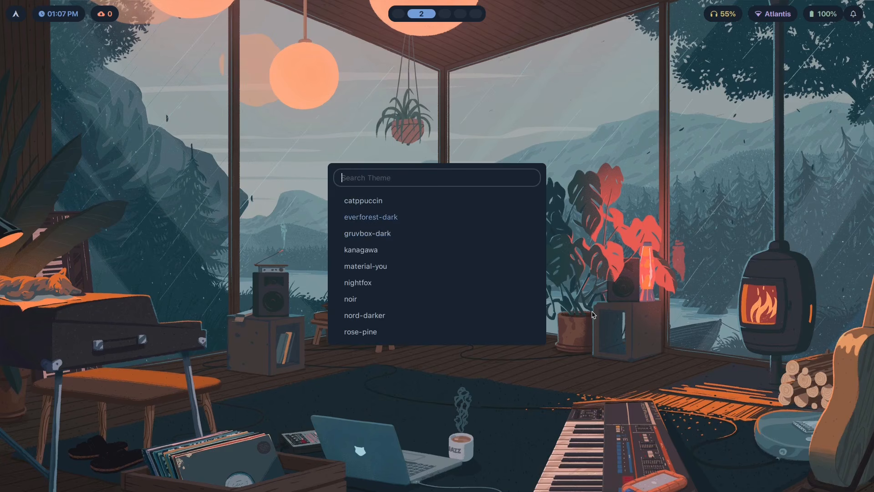
key("Return")
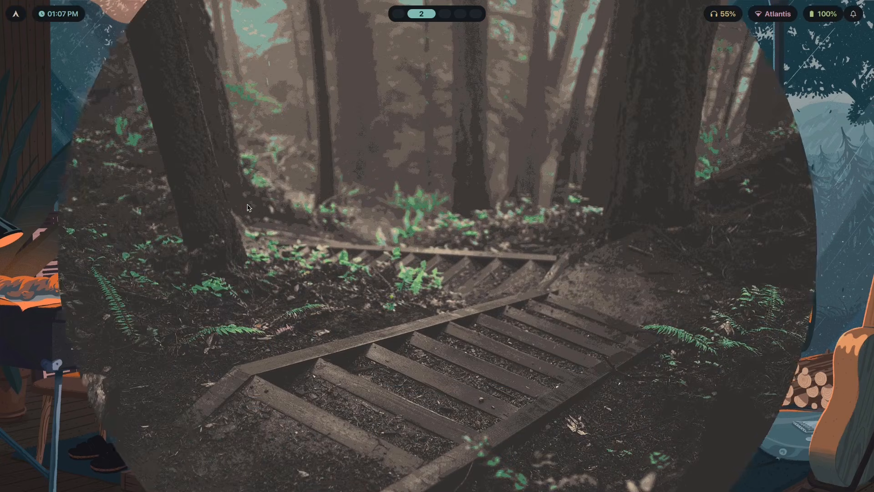
Open a new terminal window, then switch to workspace 3 and back to workspace 2
key("super+Return")
key("super+t")
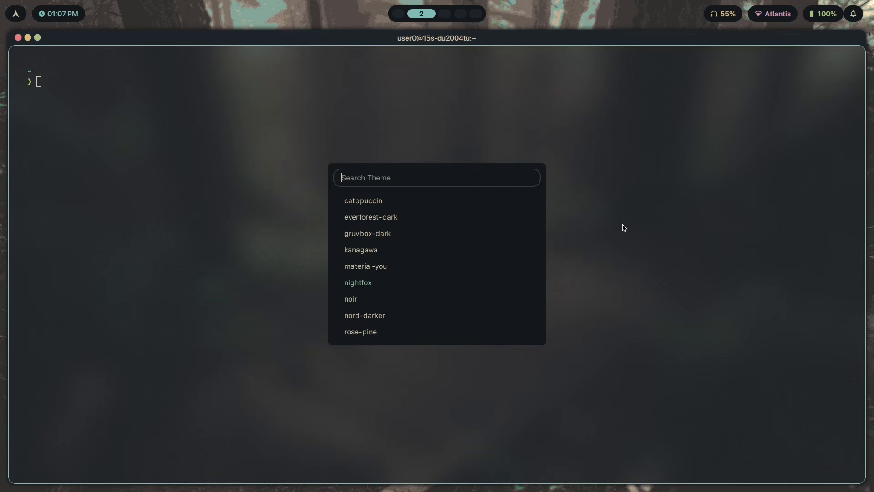
key("Return")
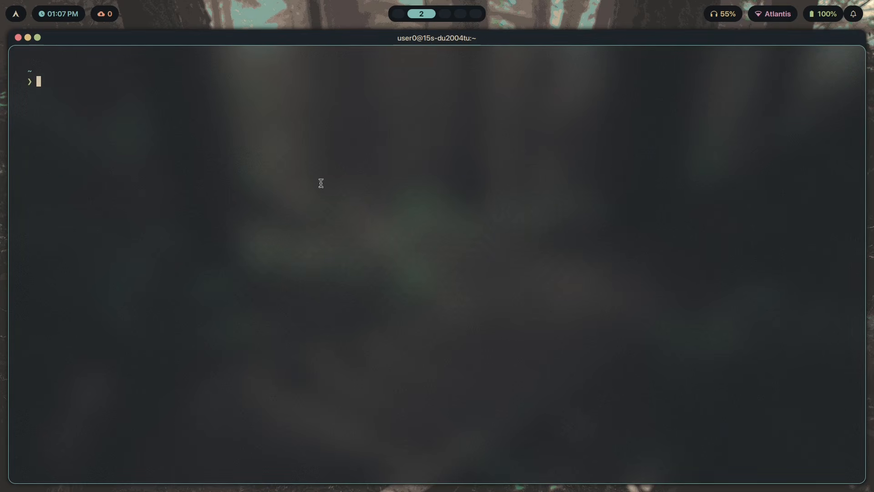
key("super+3")
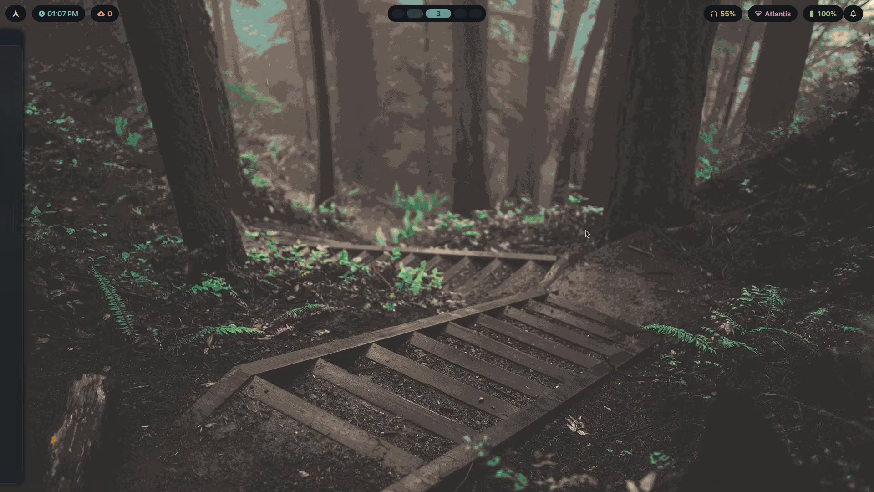
key("super+2")
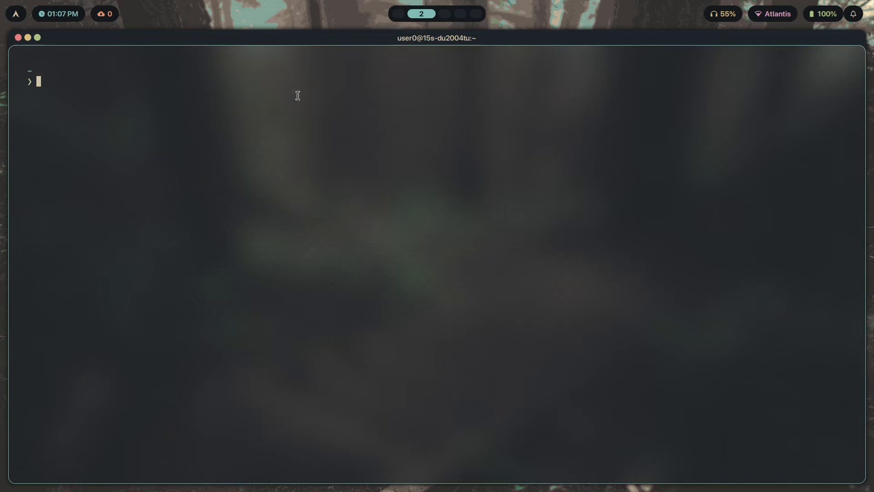
Toggle the terminal's fullscreen twice, make it floating, and move it slightly
key("super+f")
key("super+f")
key("super+v")
left_click_drag(538, 276, 513, 279)
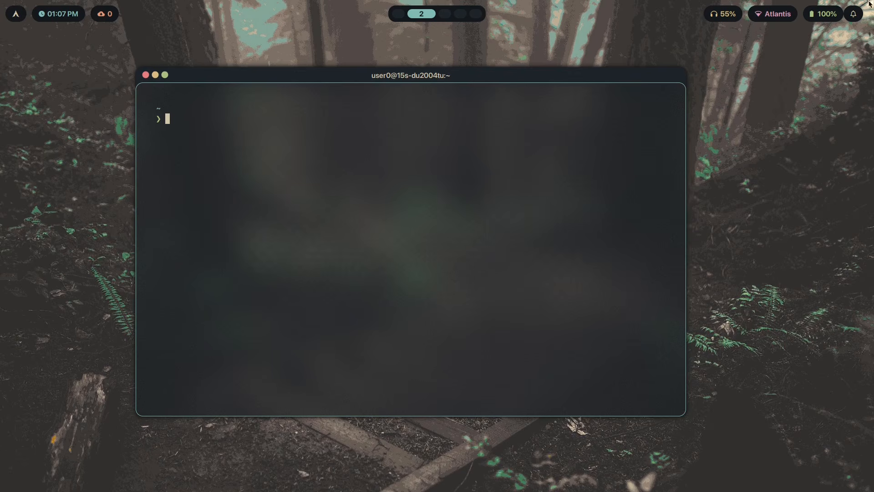
Go to workspace 3 and change the Waybar layout to subtle
key("super+3")
key("super+2")
key("super+3")
key("super+shift+w")
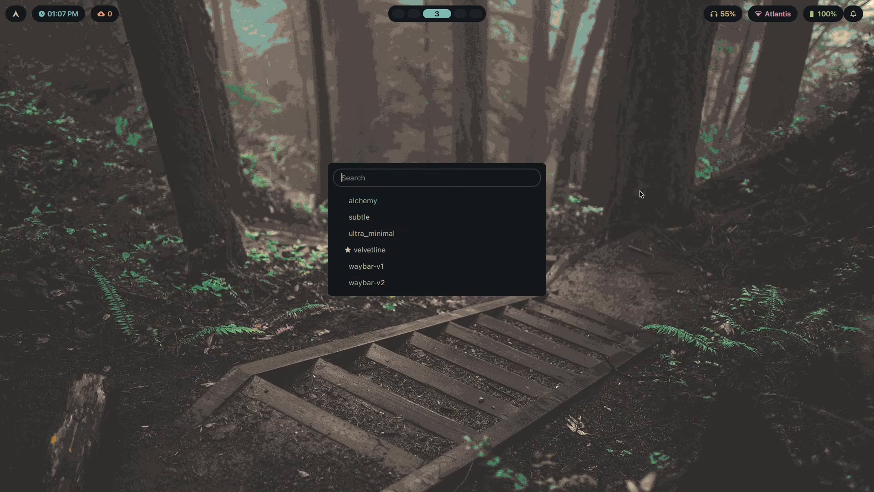
key("Return")
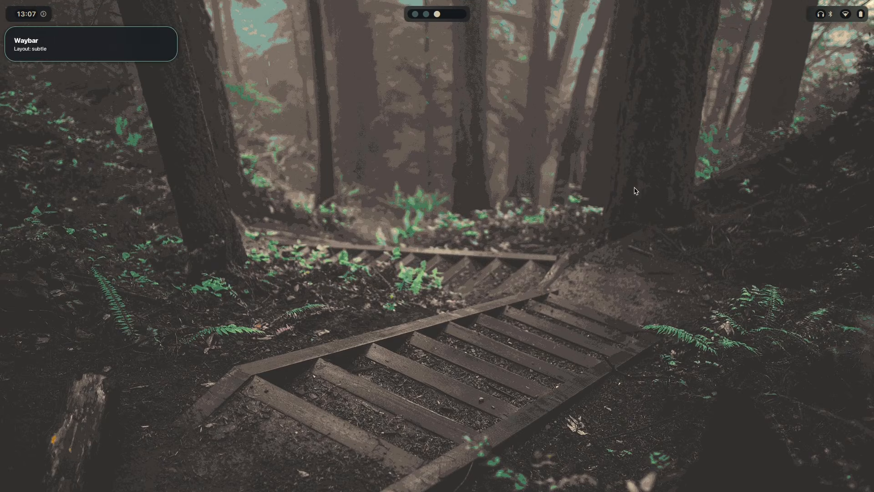
Switch back and forth between workspaces 2 and 3 to view the new bar
key("super+2")
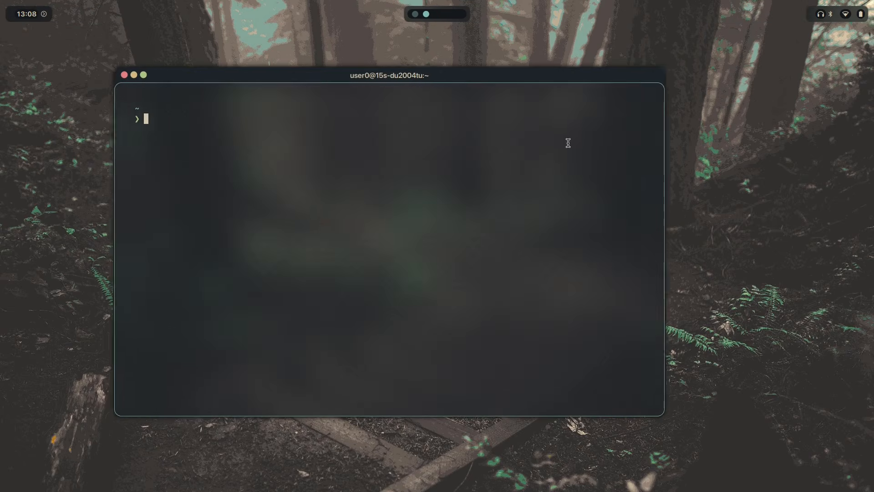
key("super+3")
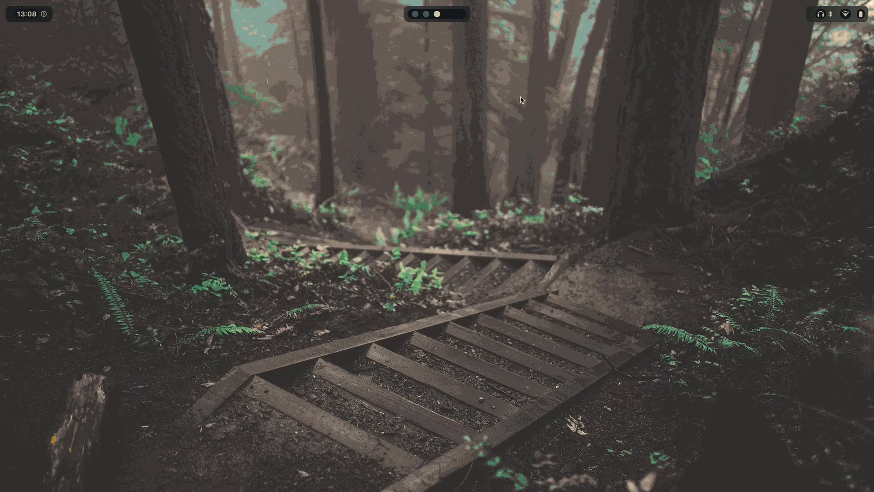
key("super+2")
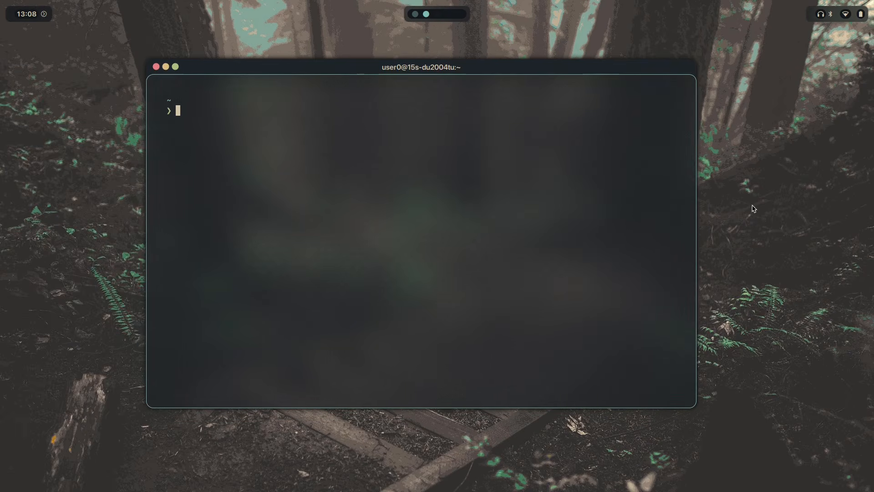
key("super+3")
Search the theme picker for "nig" and apply the nightfox theme
key("super+shift+t")
type("nig")
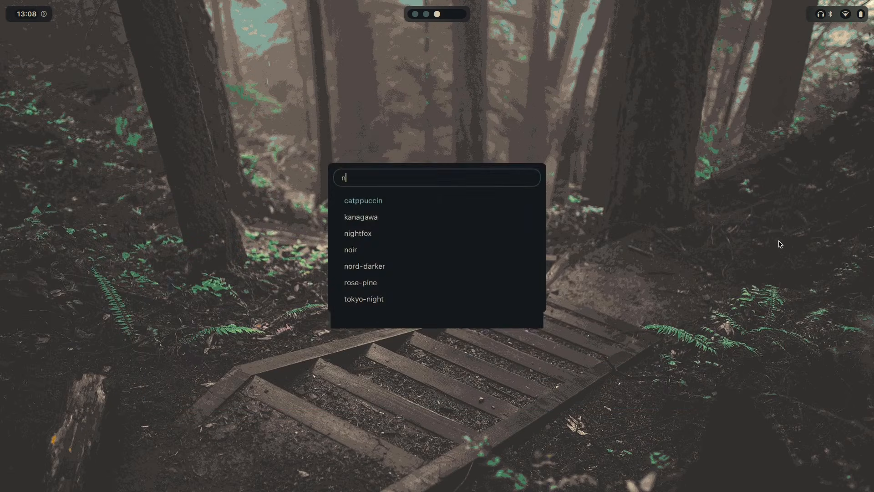
key("Return")
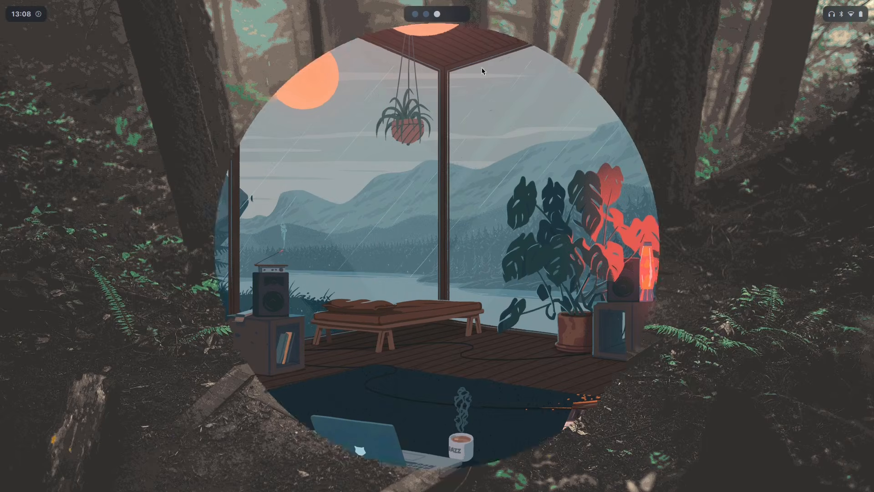
Change the Waybar layout back to velvetline
key("super+shift+w")
key("Down")
key("Down")
key("Down")
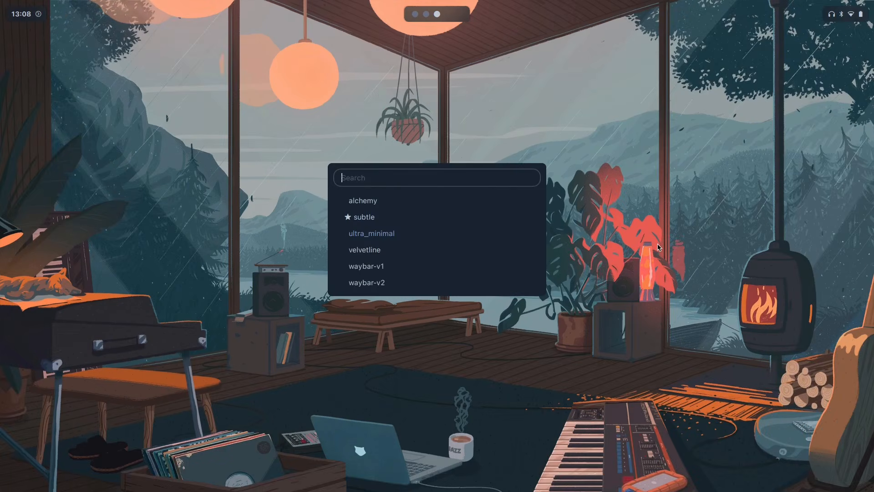
key("Return")
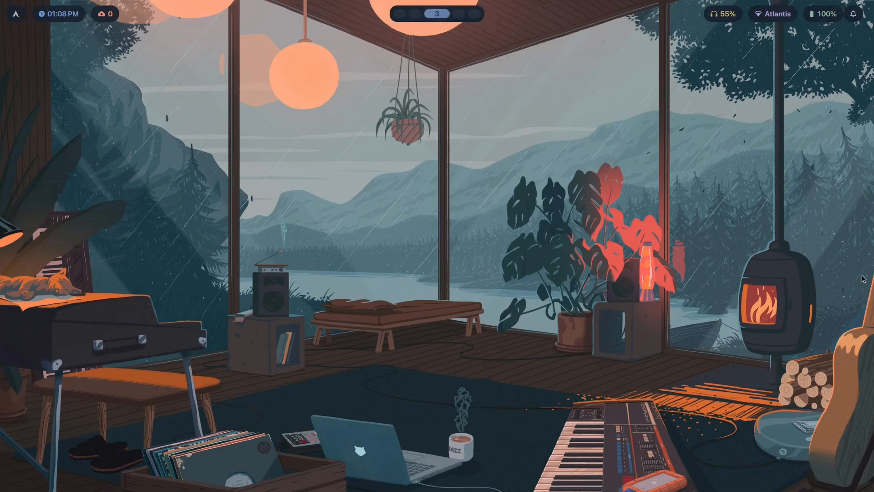